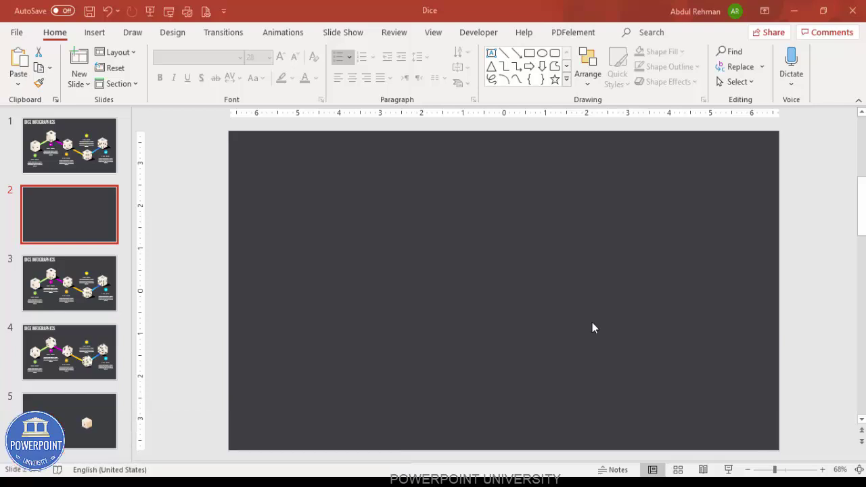
# Turn on the slide guides and draw a blue hexagon near the slide centre
pyautogui.click(436, 33)
pyautogui.click(287, 83)
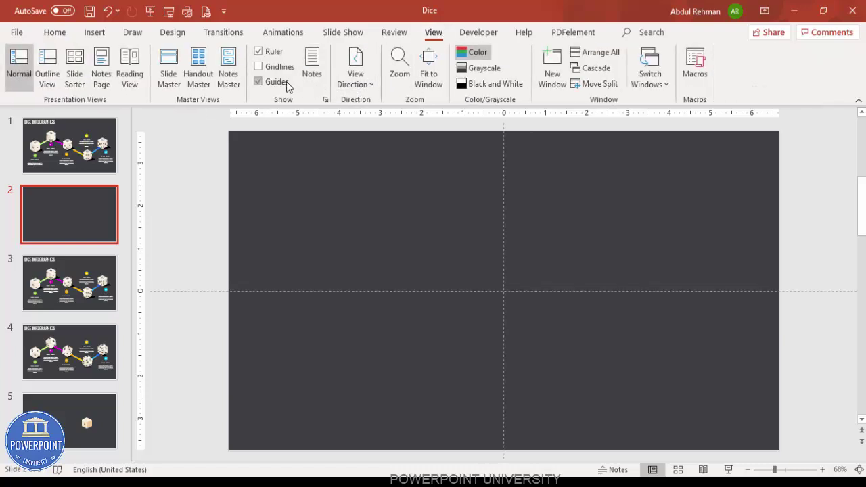
pyautogui.click(94, 33)
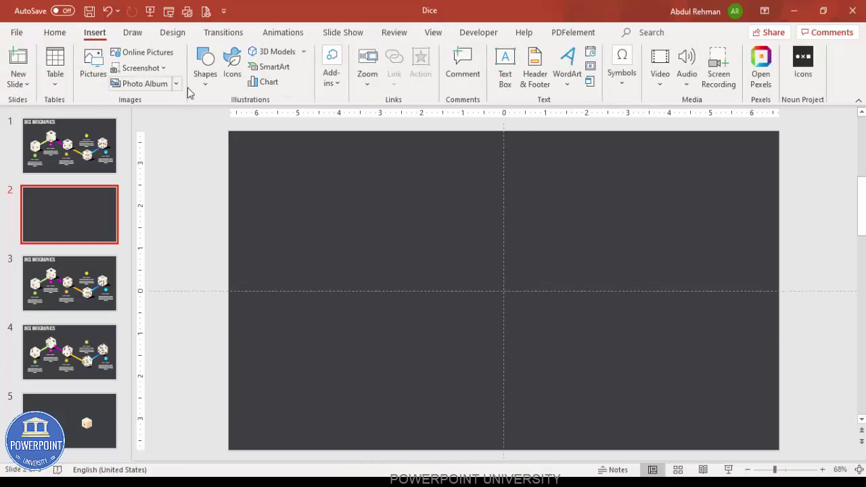
pyautogui.click(205, 74)
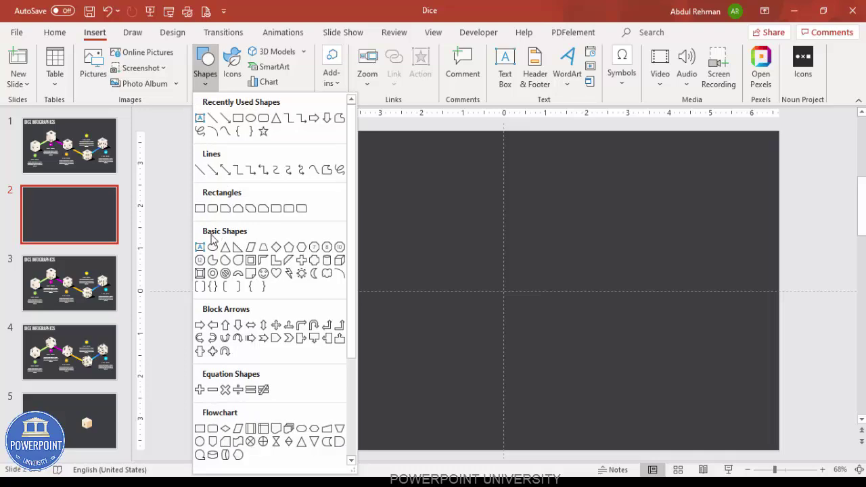
pyautogui.click(302, 248)
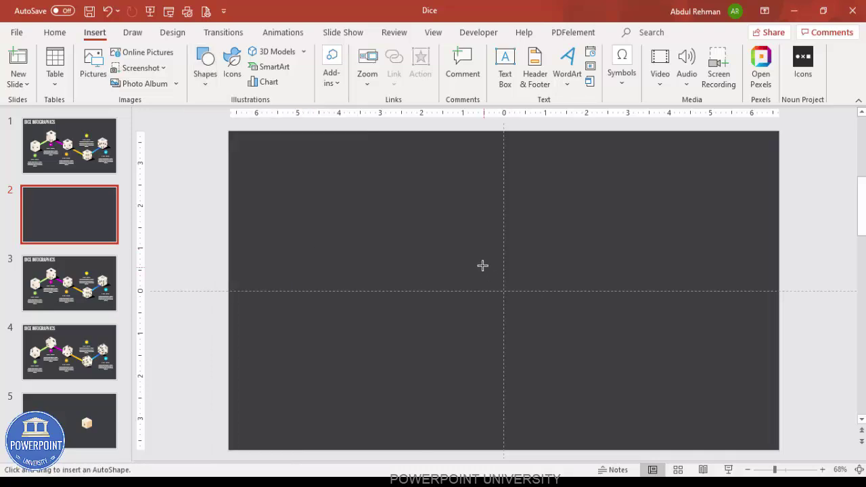
pyautogui.moveTo(483, 263); pyautogui.dragTo(539, 331)
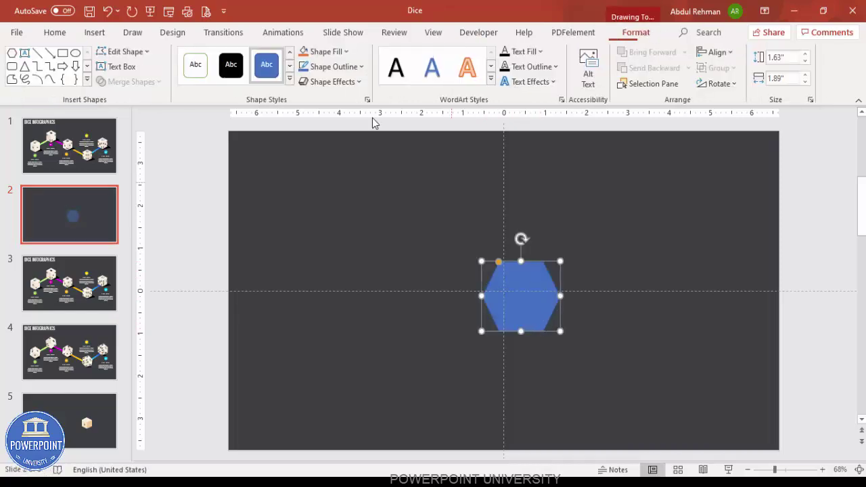
# Remove the hexagon's outline, centre it on the slide, and rotate it to stand point-up
pyautogui.click(338, 66)
pyautogui.click(338, 248)
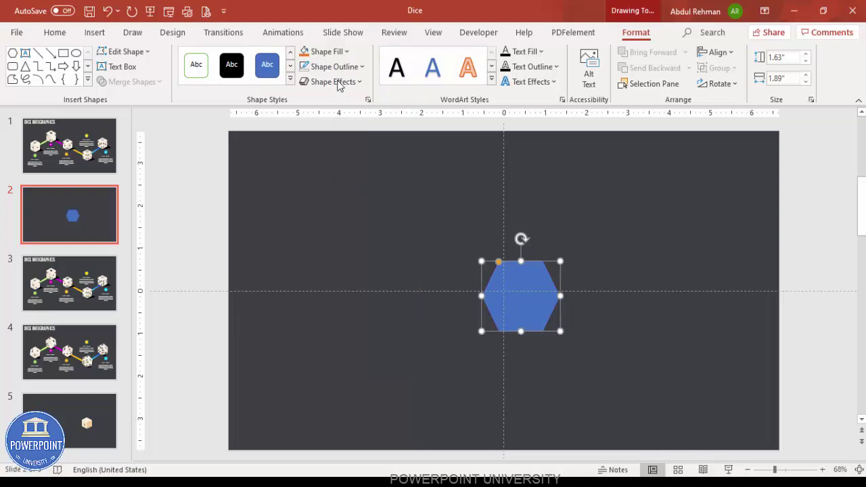
pyautogui.click(732, 54)
pyautogui.click(744, 87)
pyautogui.click(730, 53)
pyautogui.click(744, 146)
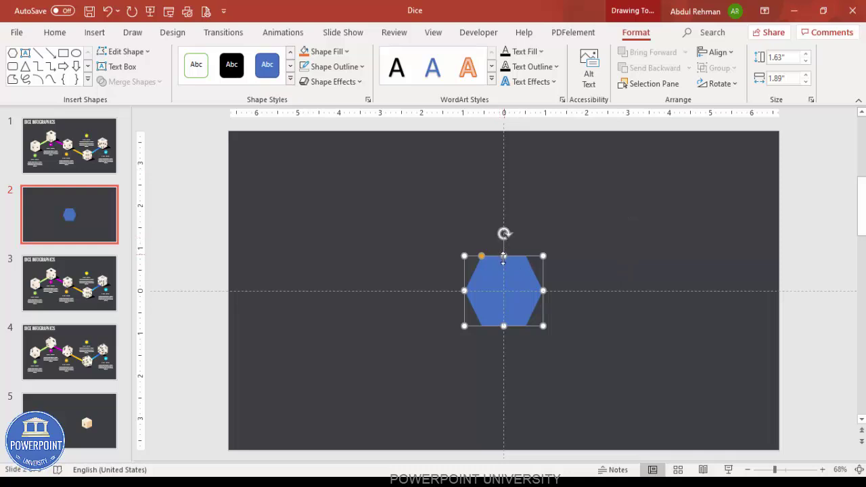
pyautogui.moveTo(504, 234); pyautogui.dragTo(562, 289)
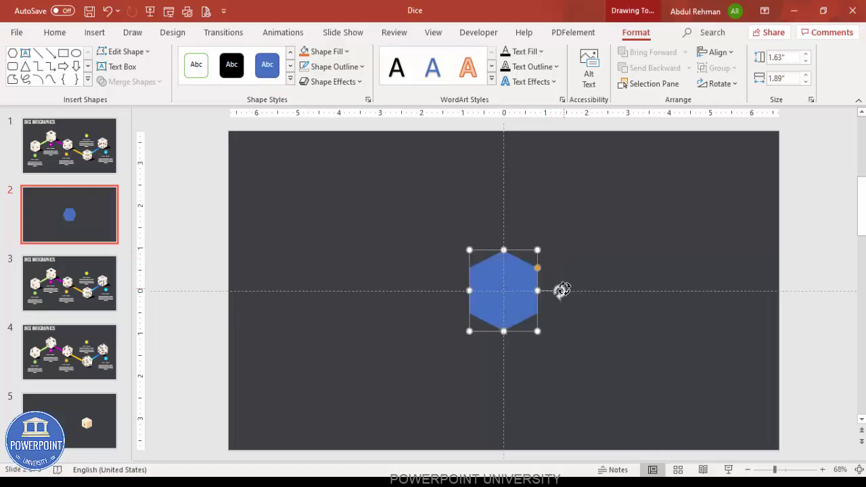
# Fill the hexagon with white
pyautogui.click(631, 269)
pyautogui.doubleClick(526, 284)
pyautogui.click(343, 57)
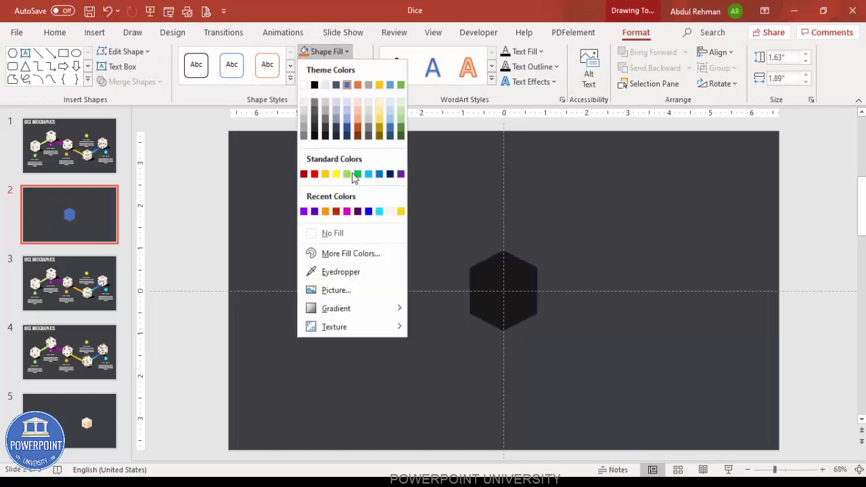
pyautogui.click(391, 212)
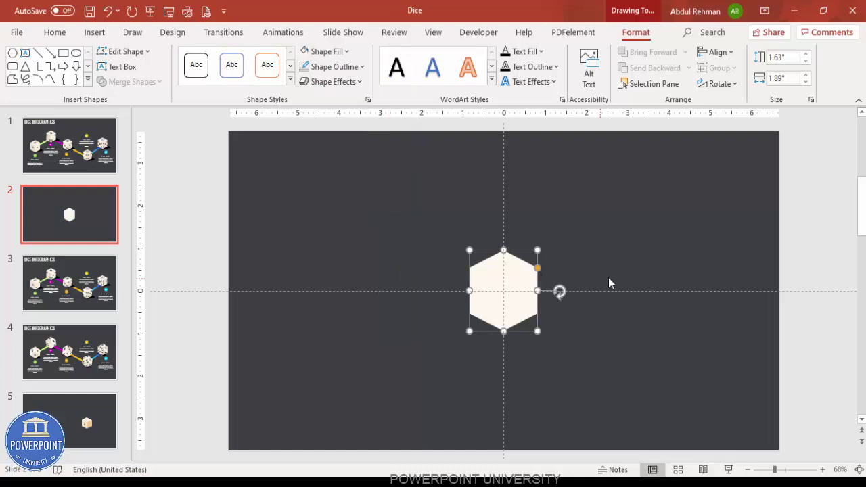
pyautogui.click(581, 258)
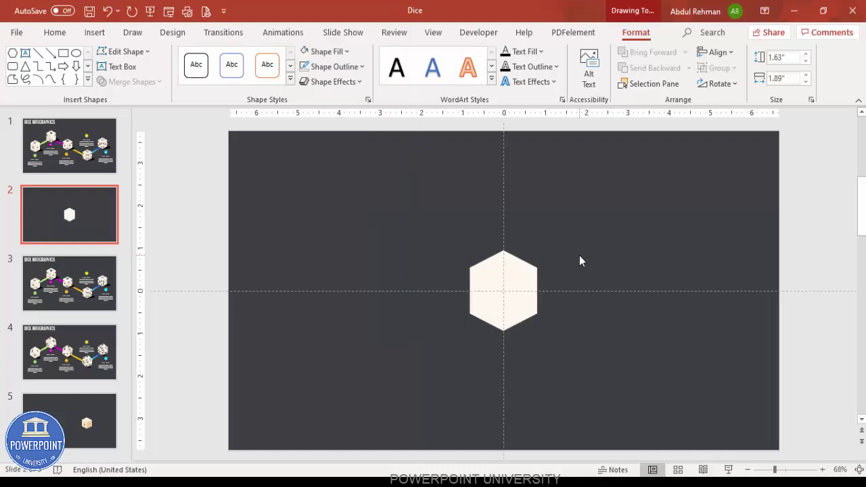
pyautogui.click(518, 272)
# Duplicate the hexagon, fill the copy cyan, and centre it exactly over the original
pyautogui.hotkey('ctrl', 'd')
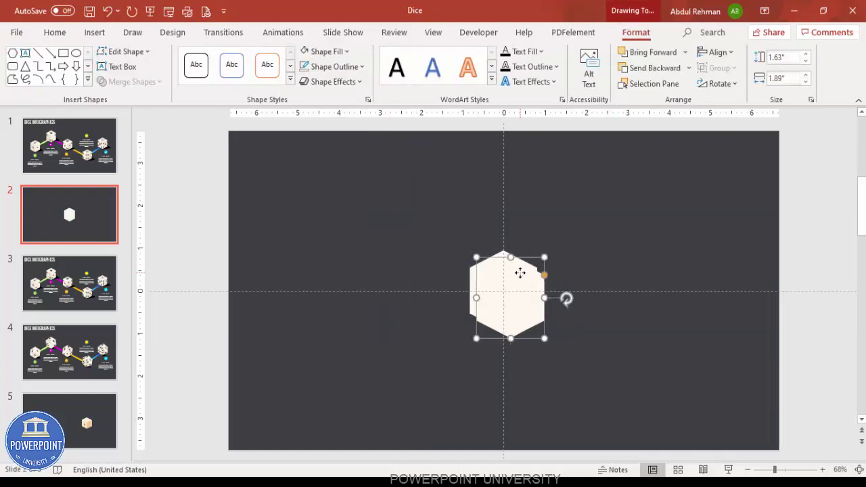
pyautogui.moveTo(519, 272); pyautogui.dragTo(568, 261)
pyautogui.click(323, 54)
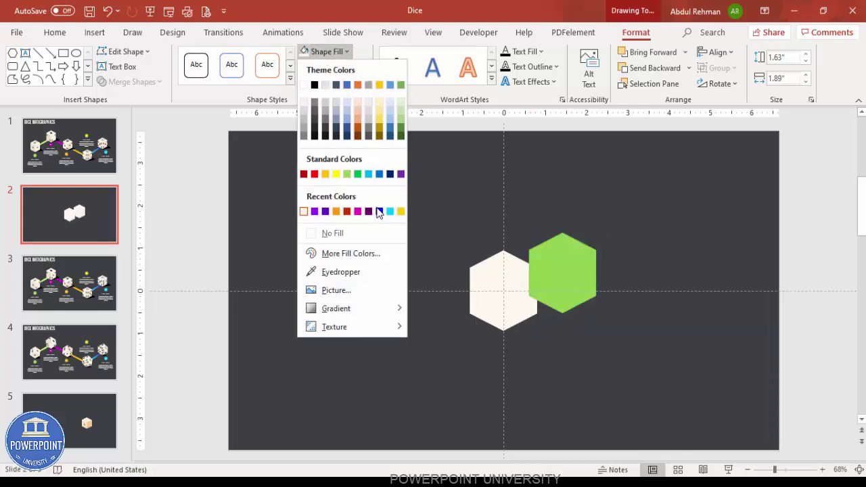
pyautogui.click(390, 212)
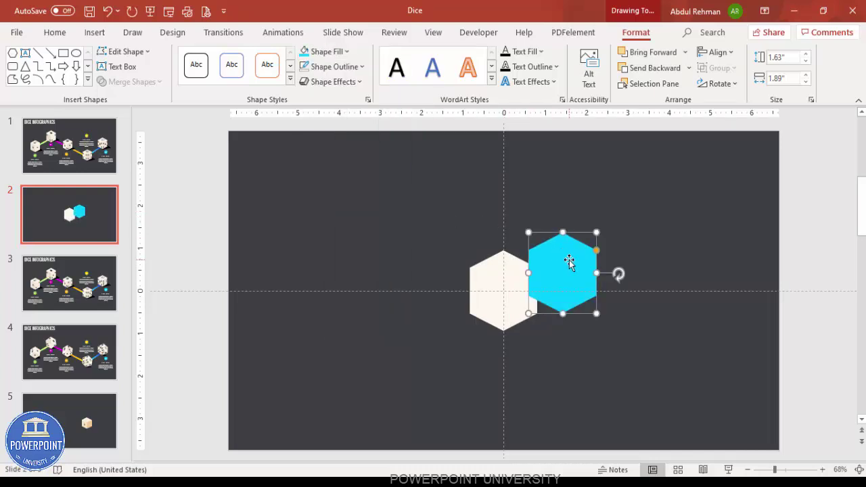
pyautogui.click(716, 51)
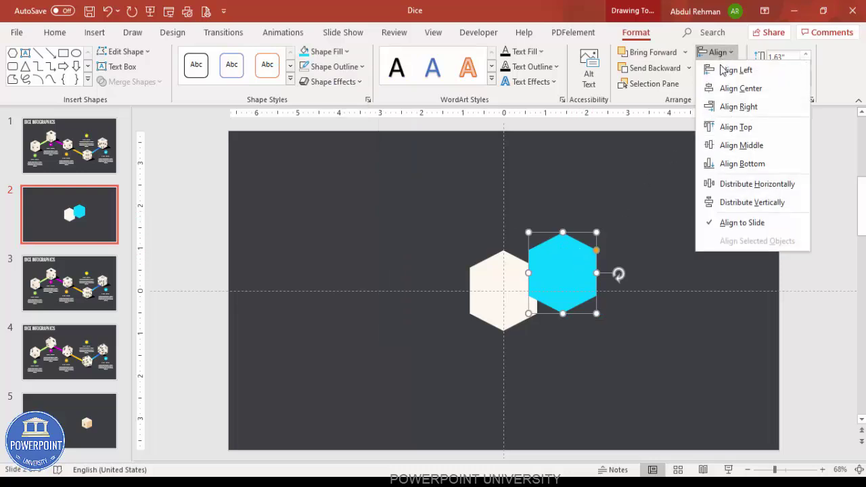
pyautogui.click(744, 85)
pyautogui.click(718, 52)
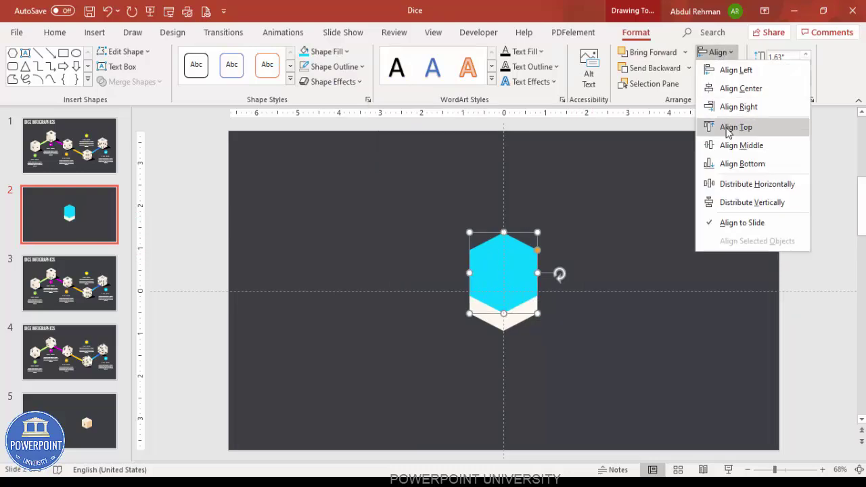
pyautogui.click(732, 142)
pyautogui.click(632, 199)
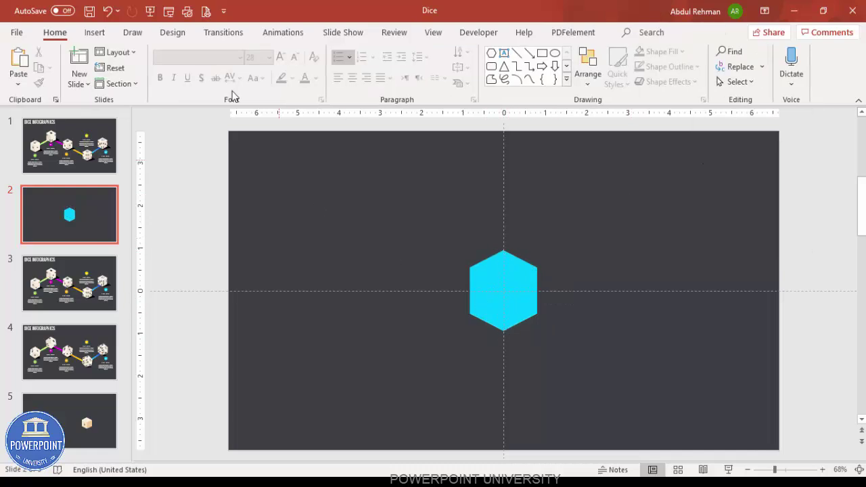
pyautogui.click(94, 32)
# Subtract a rectangle from the cyan hexagon's right half, leaving only its left half
pyautogui.click(205, 86)
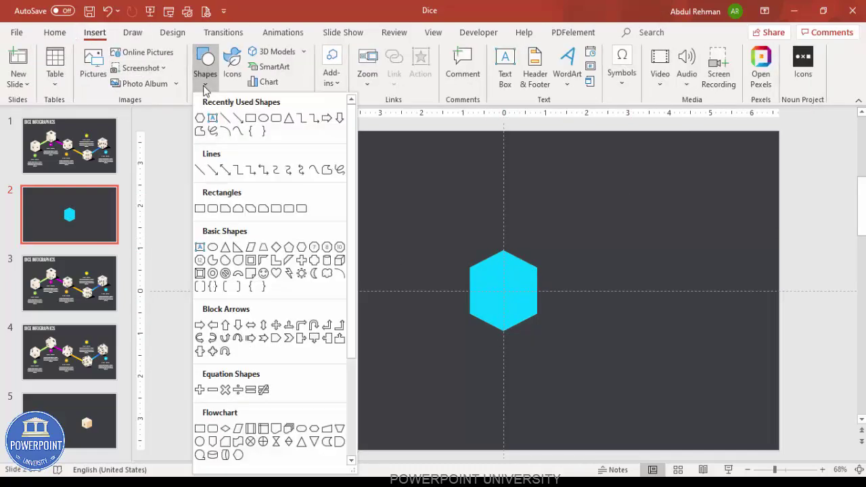
pyautogui.click(200, 209)
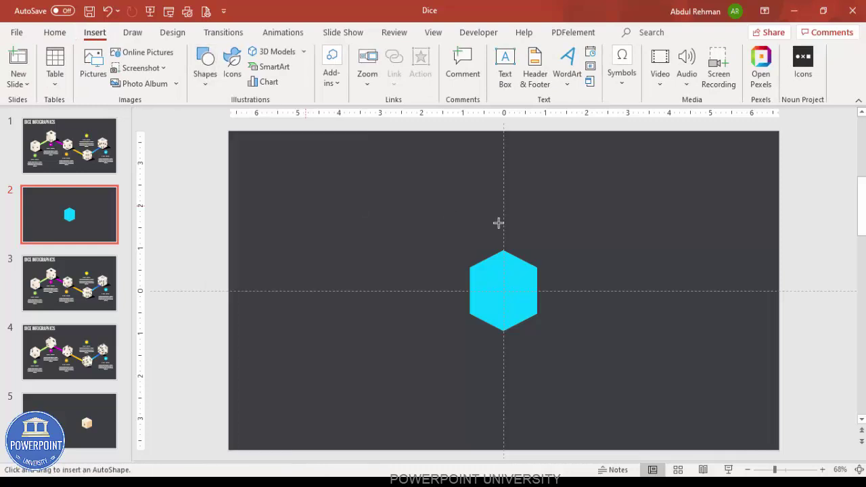
pyautogui.moveTo(503, 209); pyautogui.dragTo(570, 376)
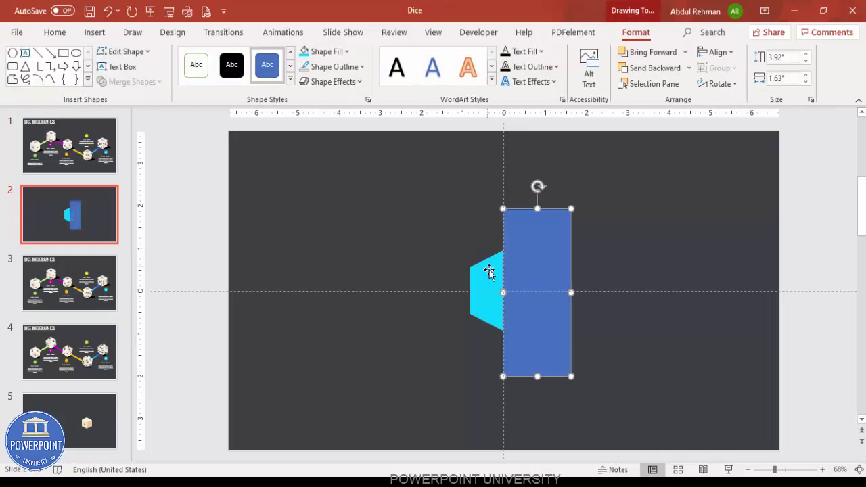
pyautogui.click(489, 272)
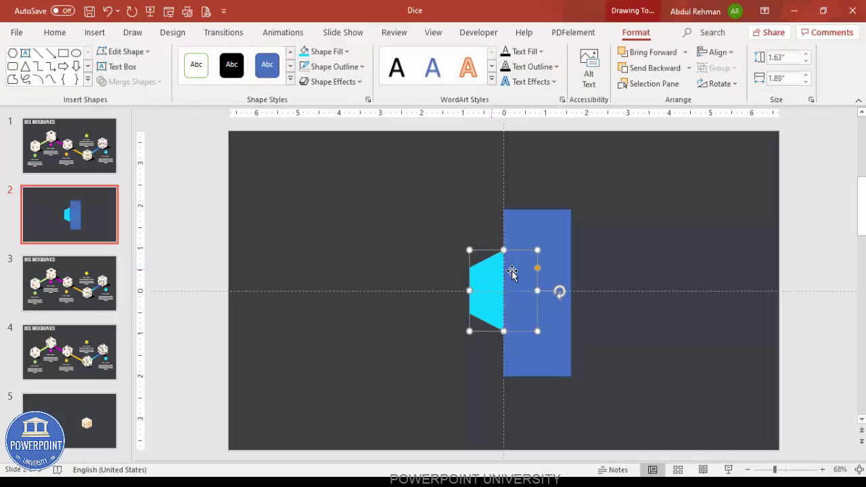
pyautogui.keyDown('shift'); pyautogui.click(549, 233); pyautogui.keyUp('shift')
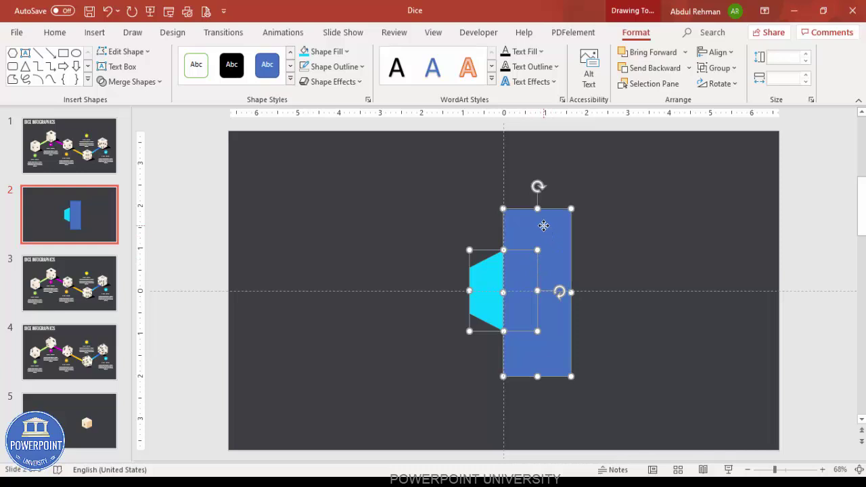
pyautogui.click(152, 81)
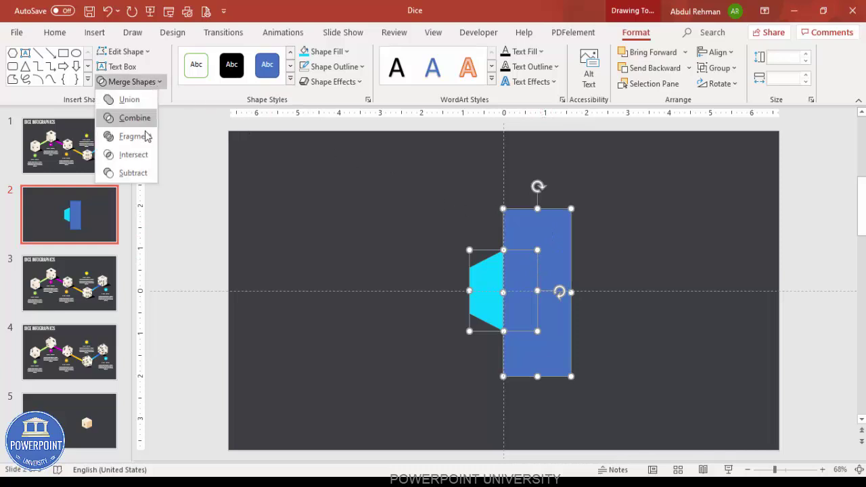
pyautogui.click(133, 173)
pyautogui.moveTo(473, 270); pyautogui.dragTo(402, 271)
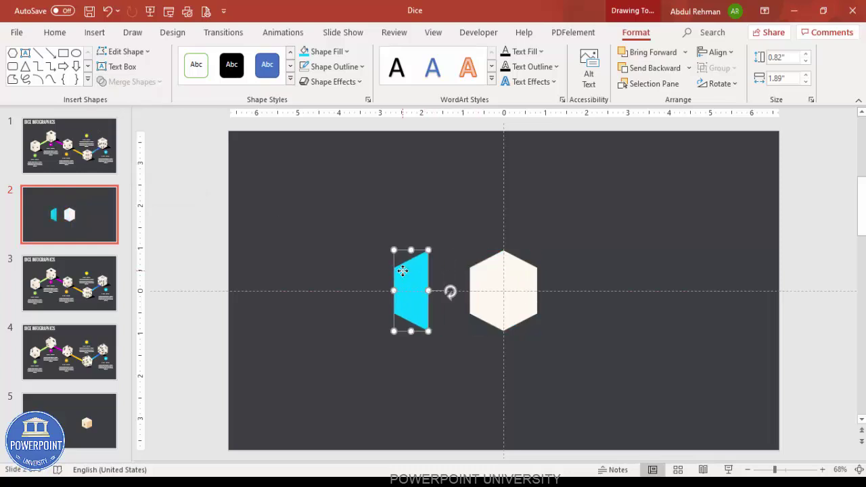
pyautogui.hotkey('ctrl', 'z')
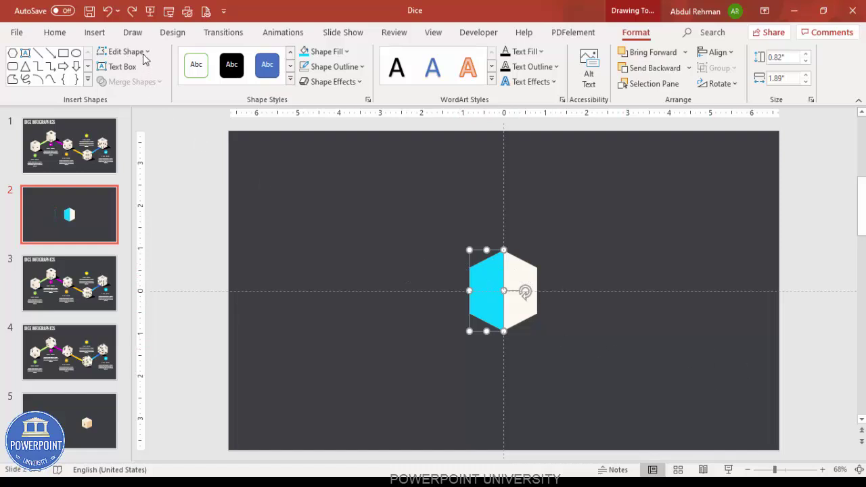
# Draw a rectangle beside the hexagon and set it to 44% transparency
pyautogui.click(94, 32)
pyautogui.click(205, 80)
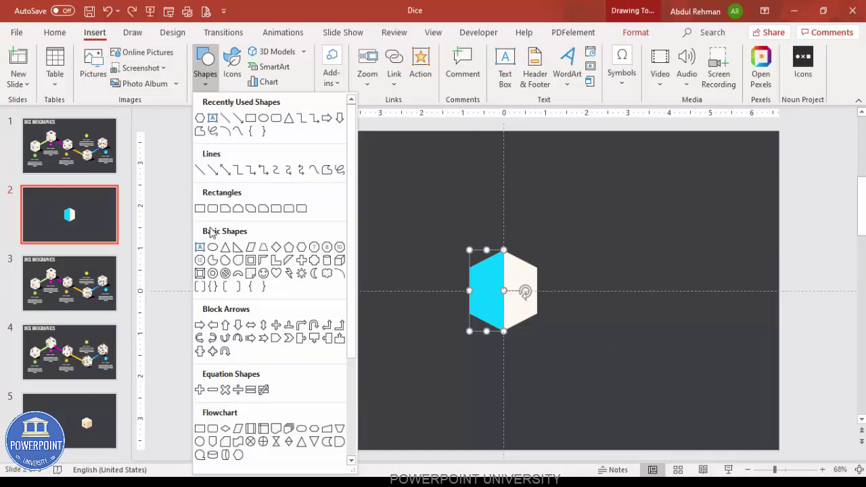
pyautogui.click(200, 208)
pyautogui.moveTo(526, 196); pyautogui.dragTo(601, 282)
pyautogui.rightClick(583, 249)
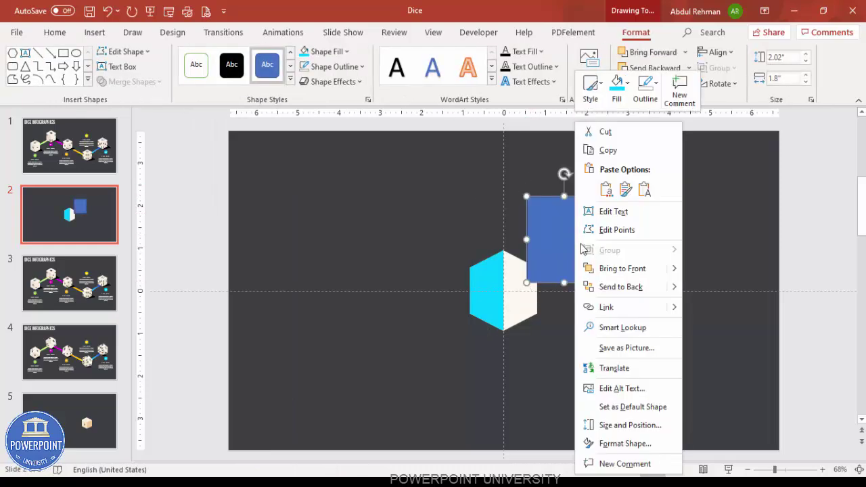
pyautogui.click(644, 443)
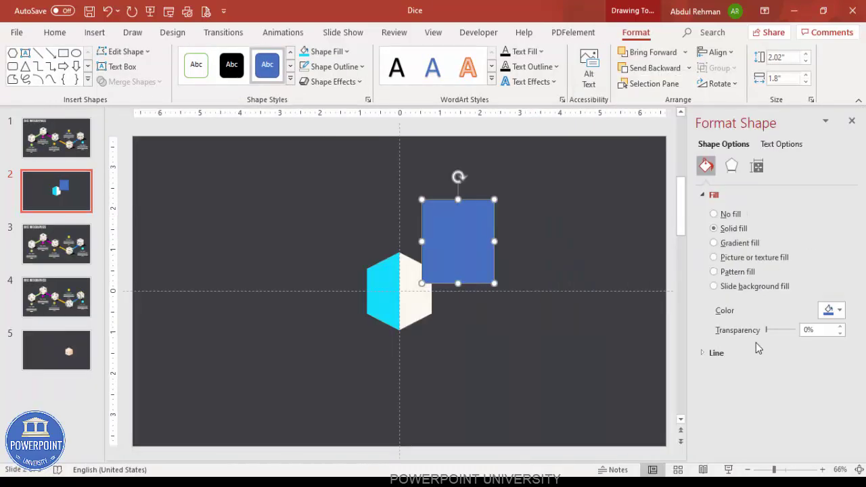
pyautogui.moveTo(766, 330); pyautogui.dragTo(777, 330)
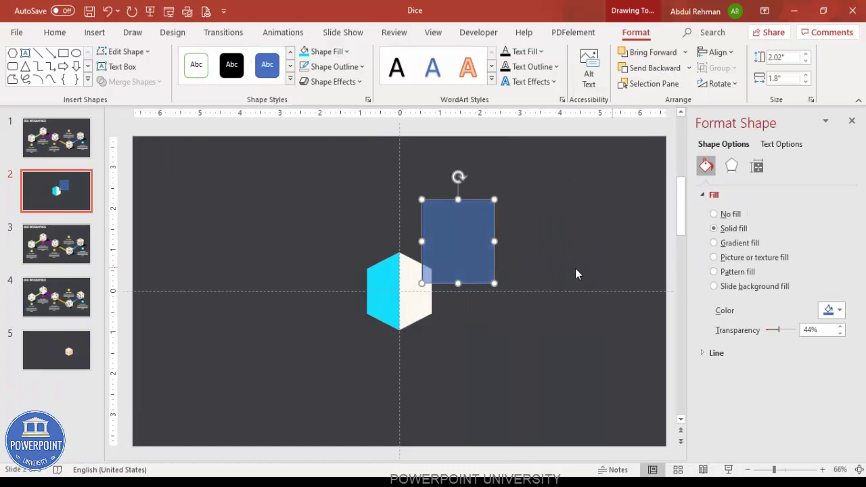
# Rotate the square into a diamond and position it over the hexagon's top
pyautogui.click(786, 472)
pyautogui.moveTo(406, 266); pyautogui.dragTo(392, 303)
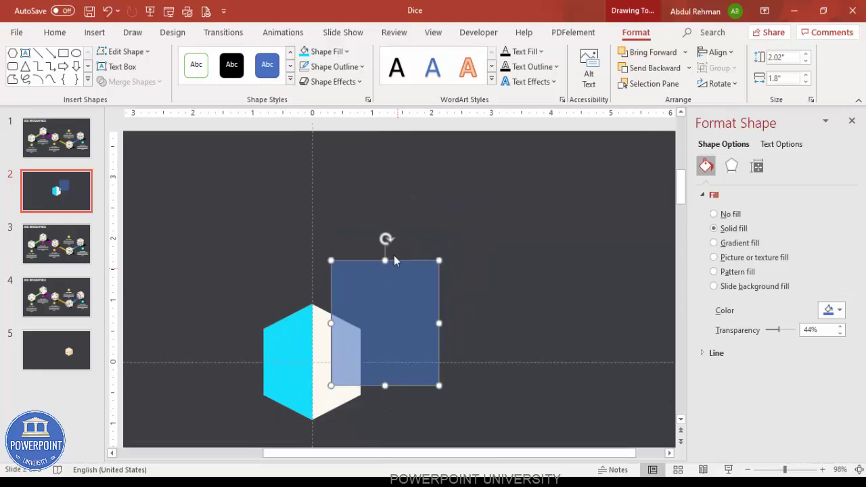
pyautogui.moveTo(384, 237); pyautogui.dragTo(304, 245)
pyautogui.moveTo(352, 295); pyautogui.dragTo(308, 285)
pyautogui.moveTo(278, 244); pyautogui.dragTo(245, 252)
pyautogui.moveTo(315, 313); pyautogui.dragTo(295, 299)
pyautogui.click(799, 469)
pyautogui.moveTo(386, 360); pyautogui.dragTo(396, 323)
pyautogui.hotkey('ctrl', 'z')
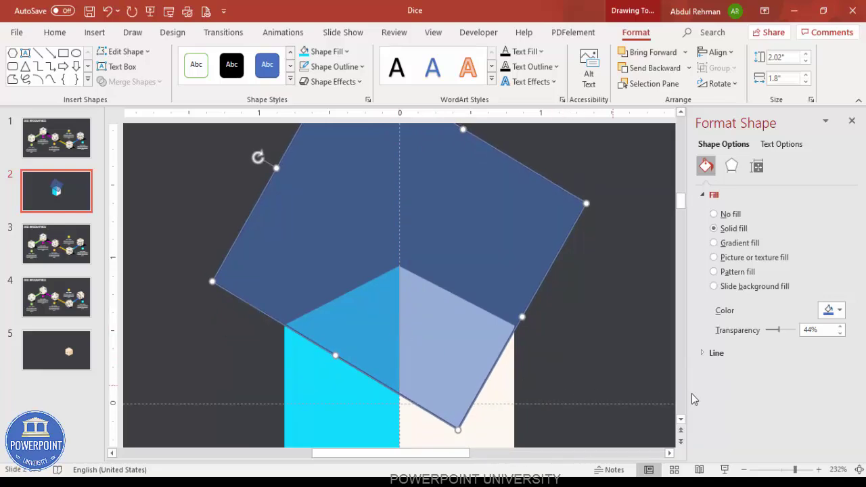
pyautogui.click(858, 469)
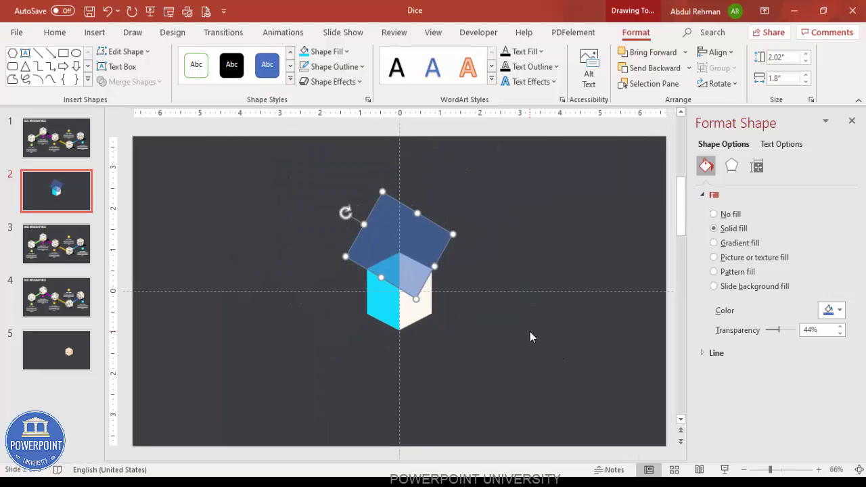
# Select the cyan face together with the rotated square for a Merge Shapes operation
pyautogui.click(392, 305)
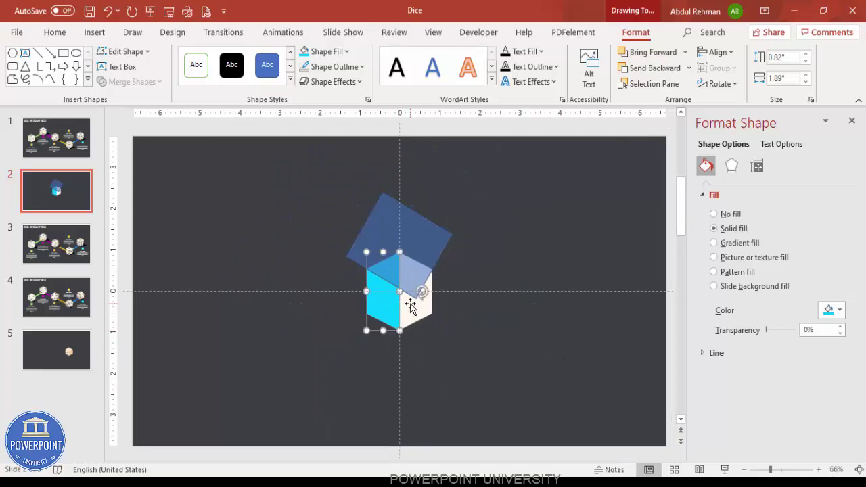
pyautogui.keyDown('shift'); pyautogui.click(388, 221); pyautogui.keyUp('shift')
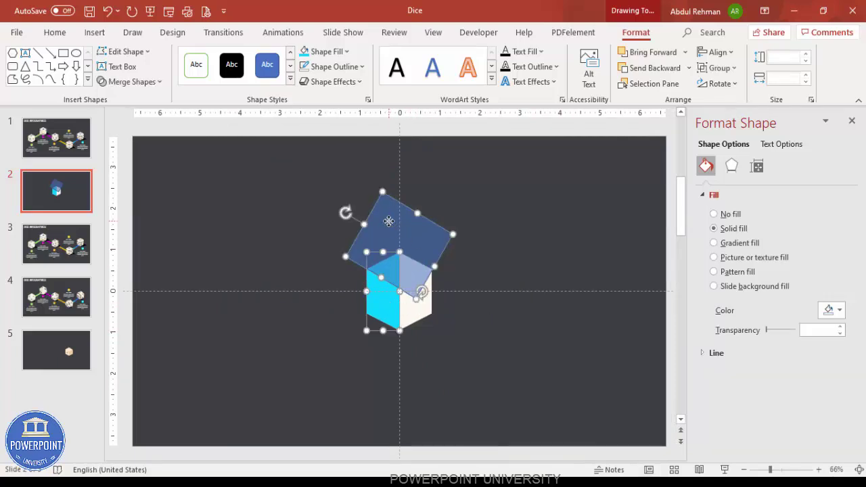
pyautogui.click(127, 82)
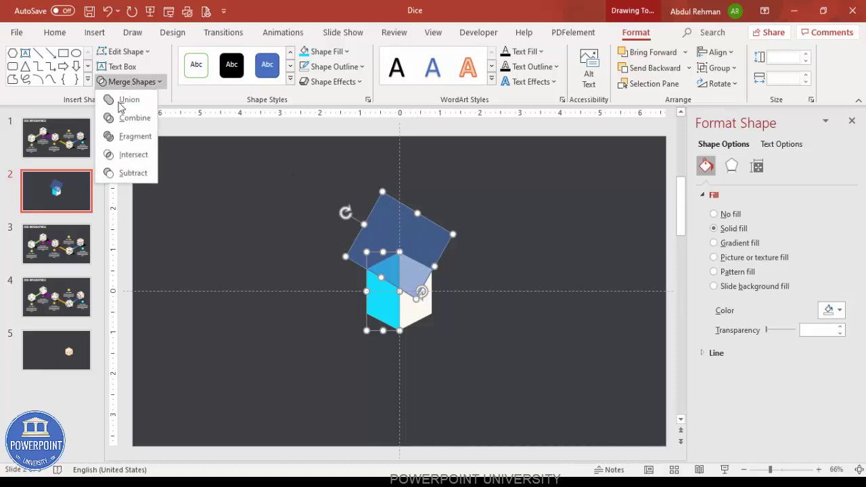
# Subtract the square from the cyan face and colour the resulting slanted face purple
pyautogui.click(132, 173)
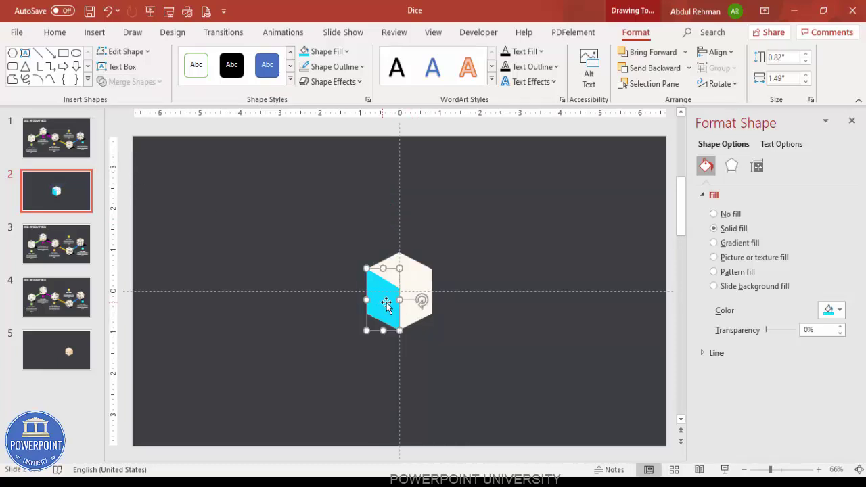
pyautogui.moveTo(386, 304); pyautogui.dragTo(462, 305)
pyautogui.click(823, 309)
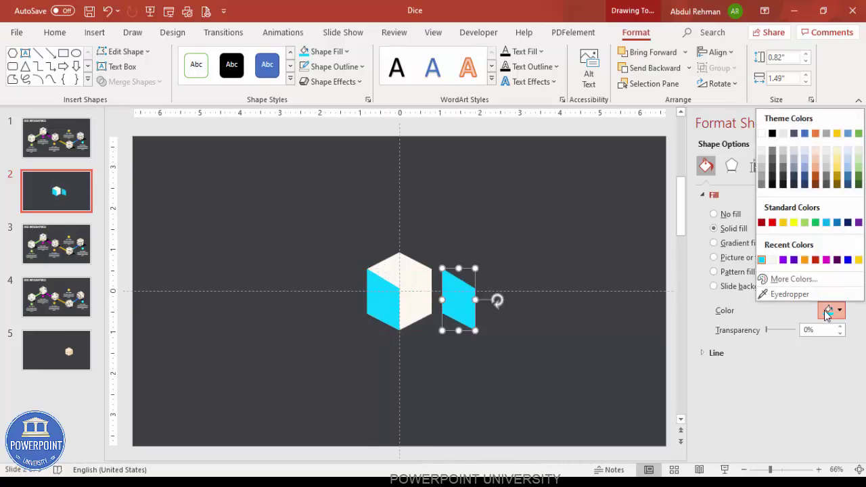
pyautogui.click(790, 257)
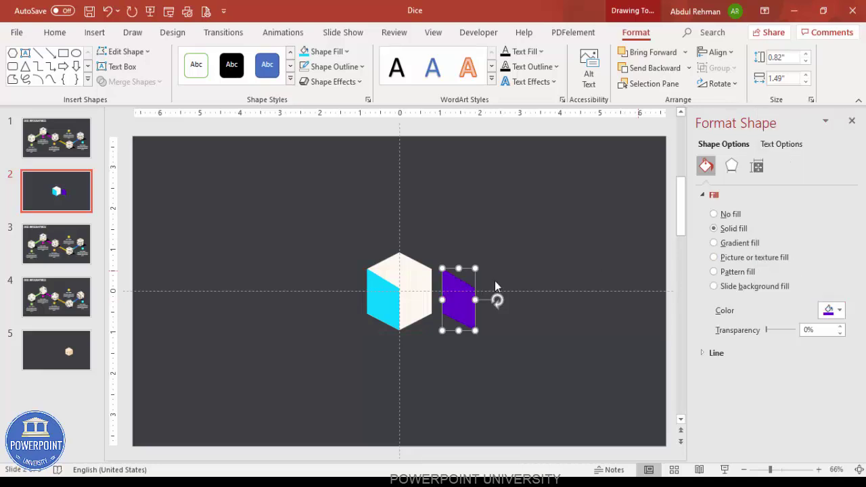
# Fit the purple face onto the cube's right side, flipped vertically and horizontally
pyautogui.moveTo(462, 300); pyautogui.dragTo(411, 305)
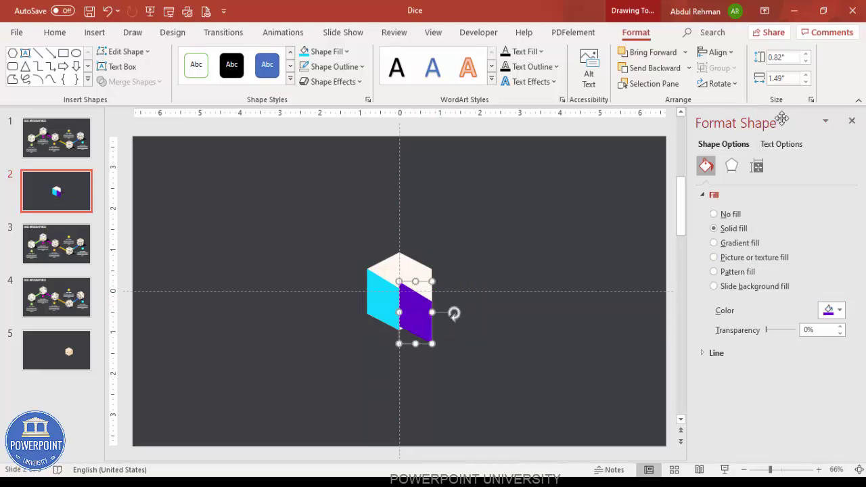
pyautogui.click(718, 83)
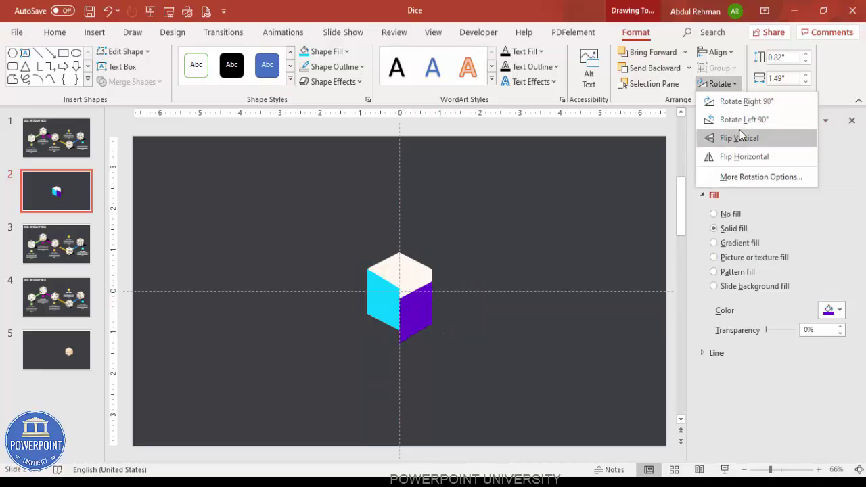
pyautogui.click(741, 137)
pyautogui.moveTo(448, 309); pyautogui.dragTo(413, 299)
pyautogui.press('Up')
pyautogui.press('Down')
pyautogui.press('Up')
pyautogui.press('Down')
pyautogui.press('Up')
pyautogui.click(718, 83)
pyautogui.click(747, 157)
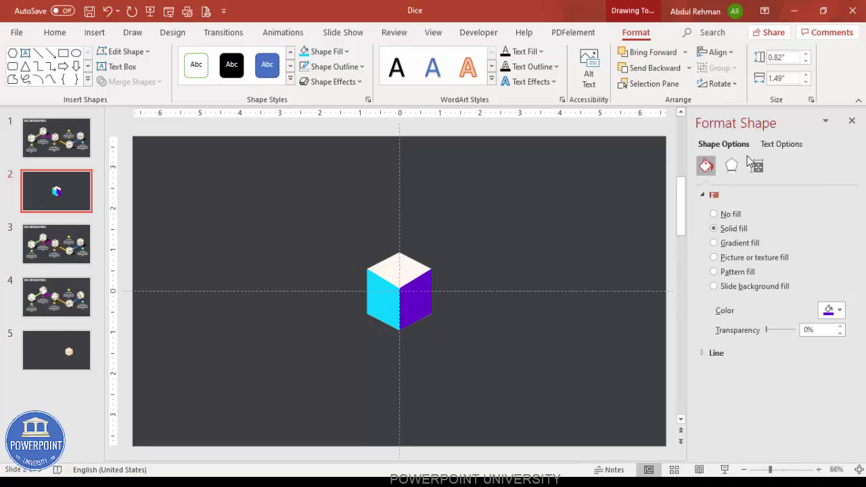
pyautogui.click(482, 328)
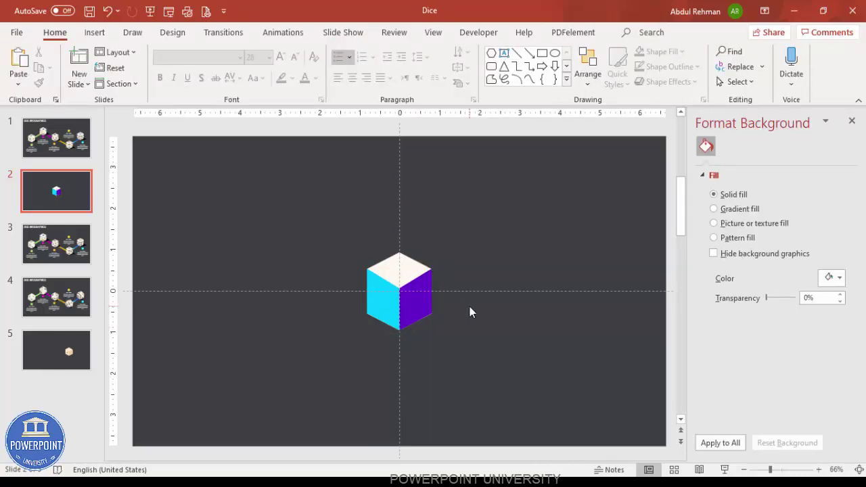
# Give the cyan left face and purple right face the cream fill from Recent Colors
pyautogui.click(381, 302)
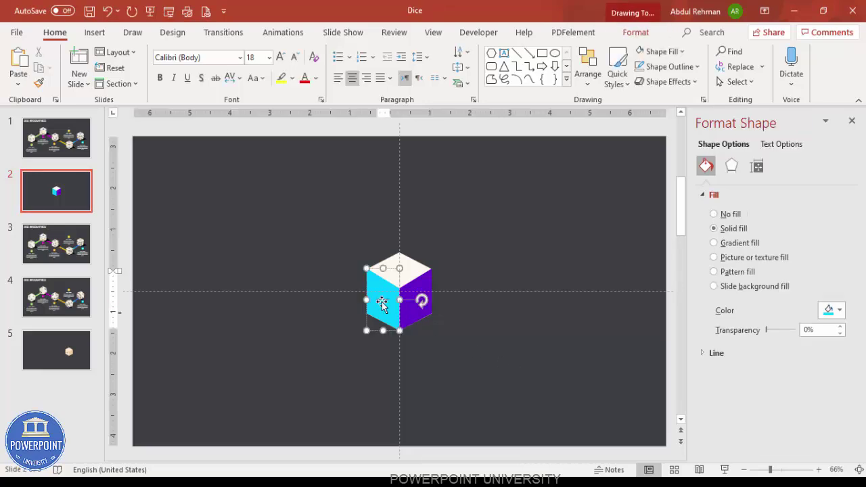
pyautogui.click(635, 32)
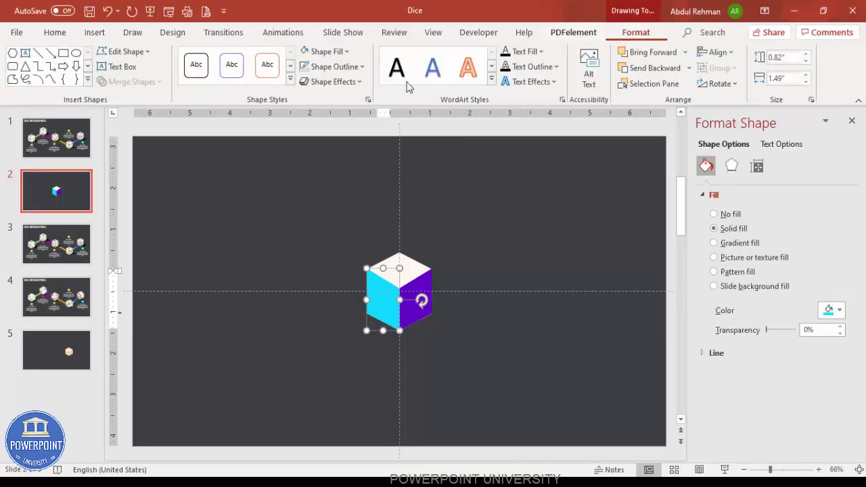
pyautogui.click(326, 52)
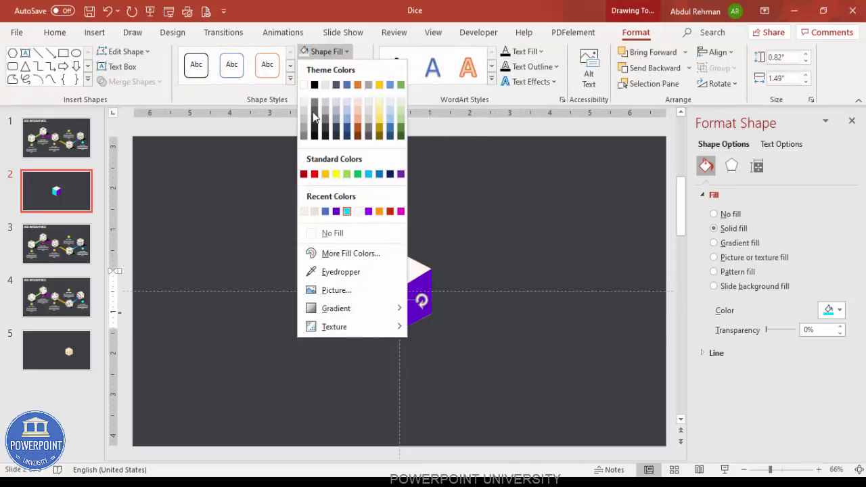
pyautogui.click(303, 212)
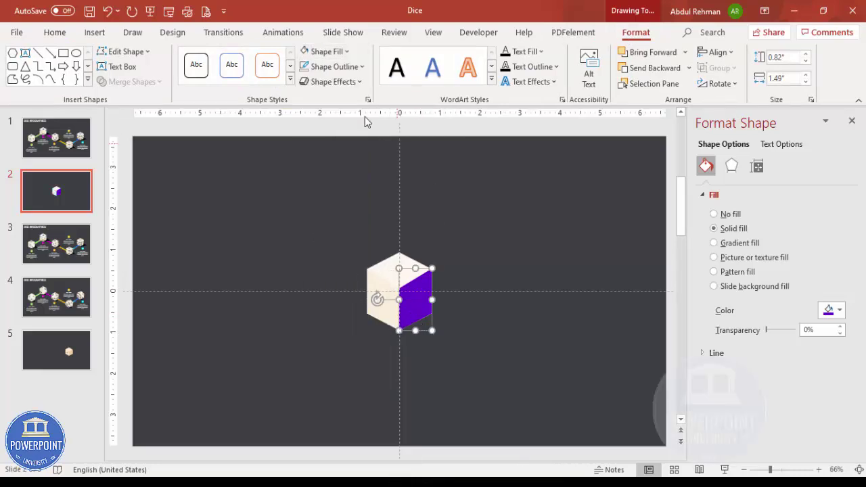
pyautogui.click(344, 52)
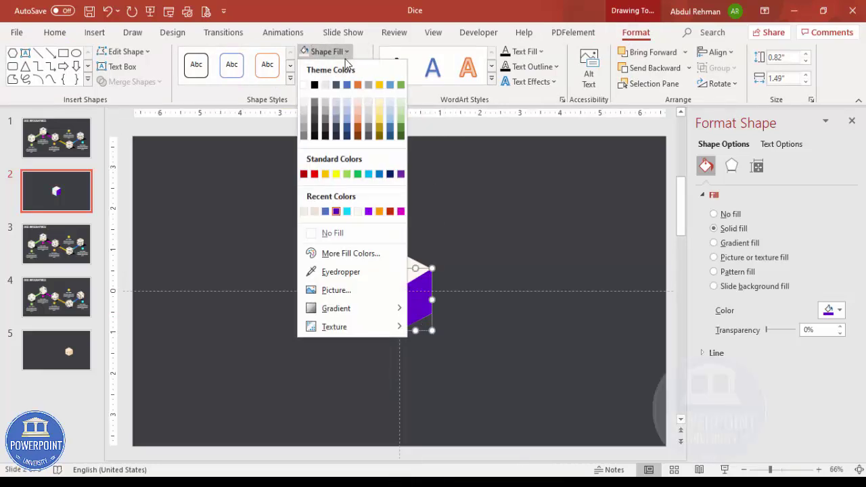
pyautogui.click(314, 212)
pyautogui.click(467, 248)
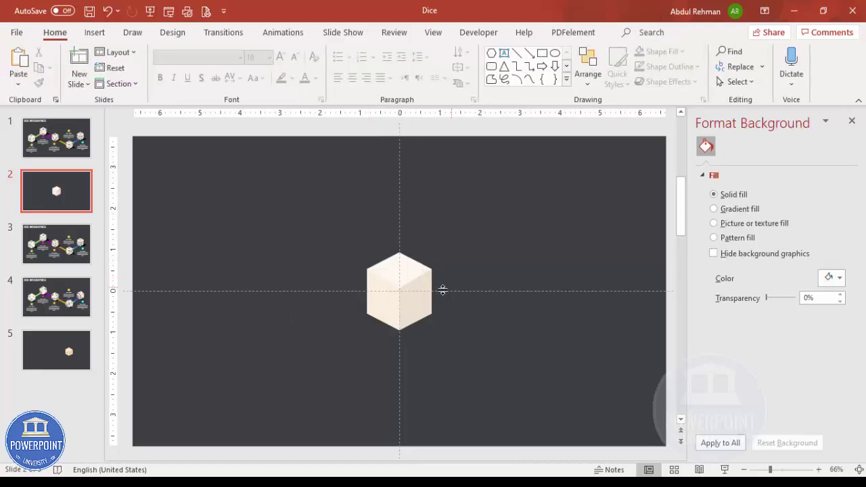
pyautogui.click(433, 33)
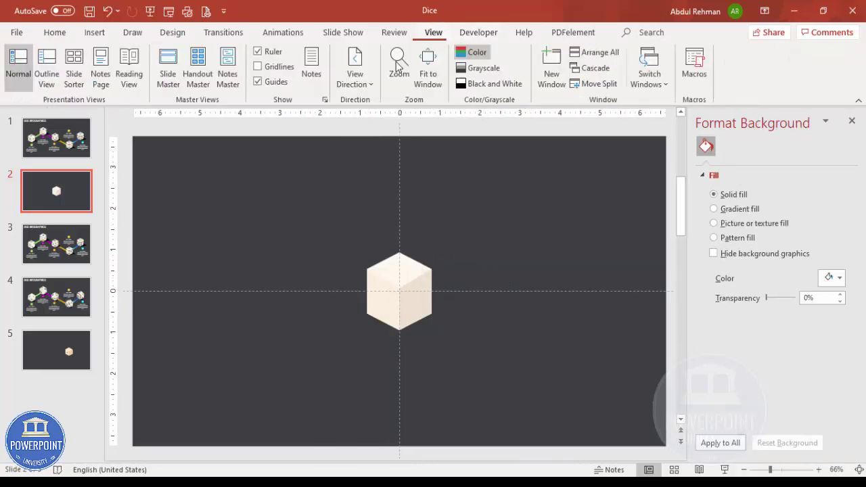
# Turn off the guides and group all the cube's faces into one object with Ctrl+G
pyautogui.click(280, 83)
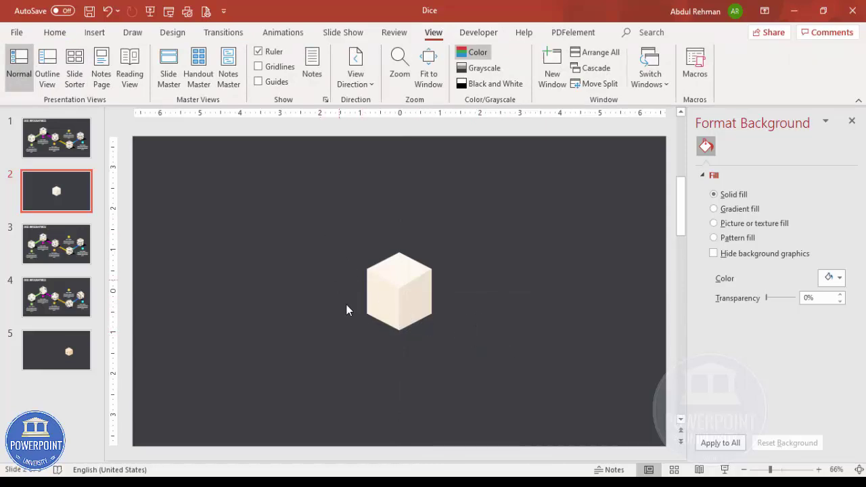
pyautogui.moveTo(302, 230); pyautogui.dragTo(481, 381)
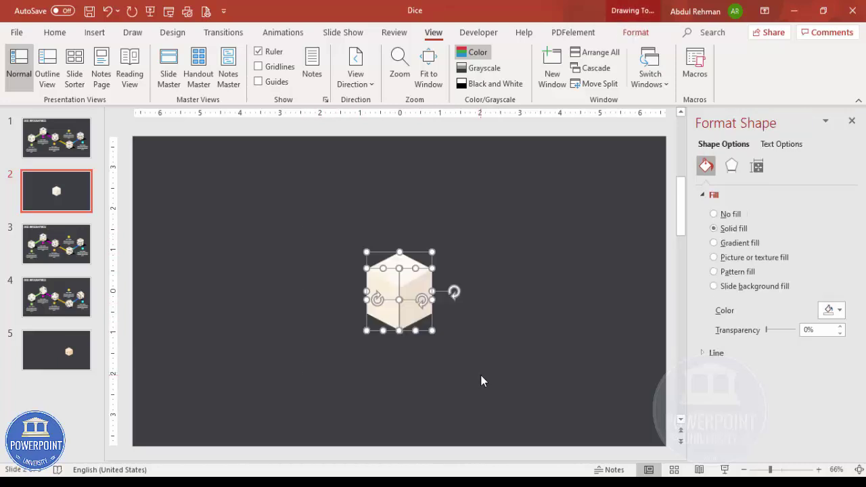
pyautogui.hotkey('ctrl', 'g')
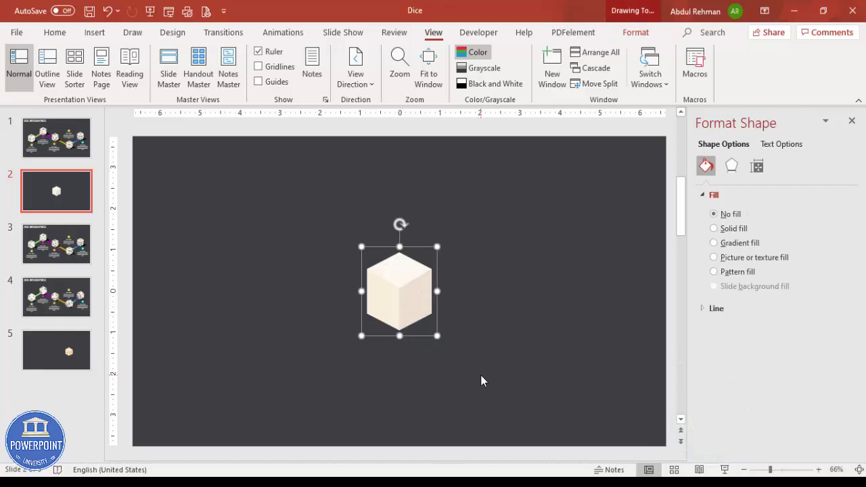
pyautogui.click(483, 316)
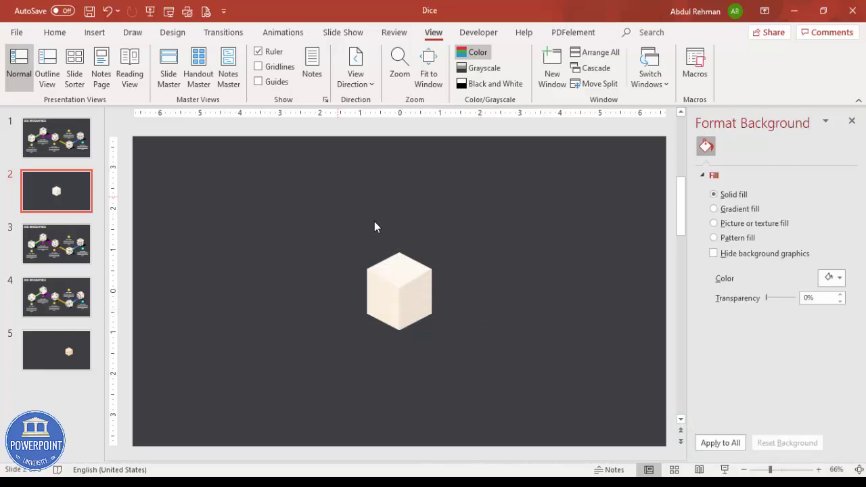
pyautogui.click(94, 33)
# Draw a small black, outline-free circle and place it on the cube's left face
pyautogui.click(209, 88)
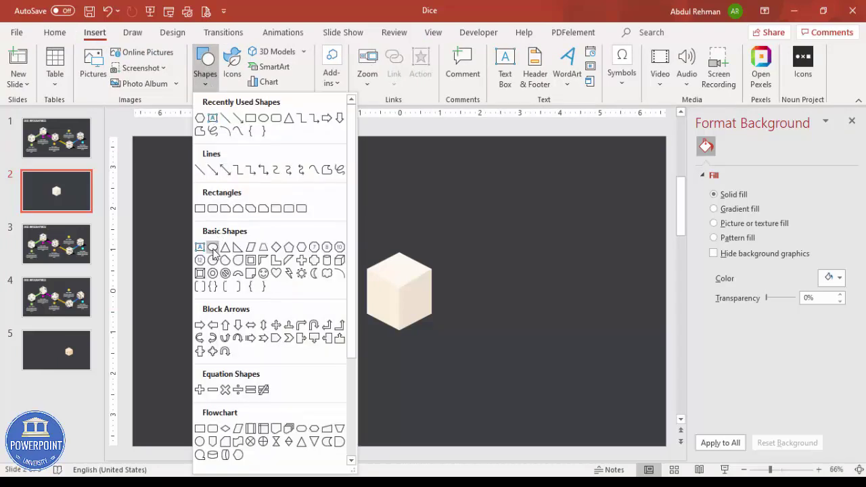
pyautogui.click(214, 251)
pyautogui.moveTo(325, 319)
pyautogui.mouseDown()
pyautogui.moveTo(345, 345)
pyautogui.moveTo(332, 332)
pyautogui.mouseUp()
pyautogui.click(328, 70)
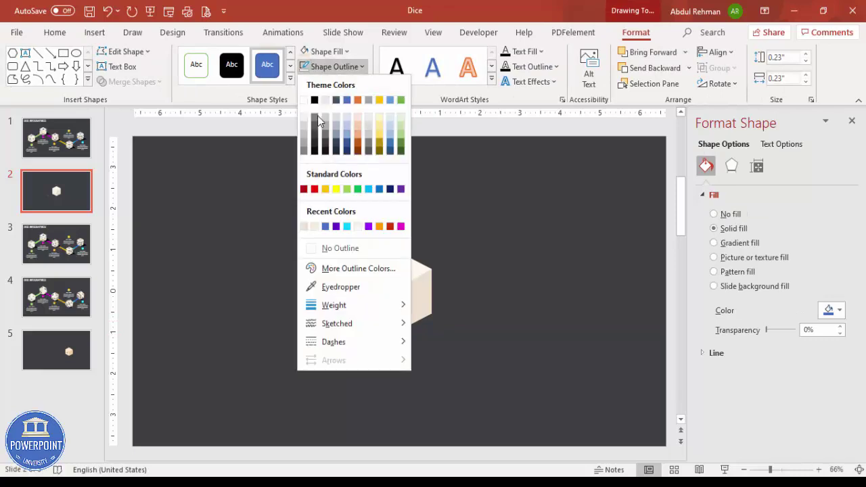
pyautogui.click(339, 248)
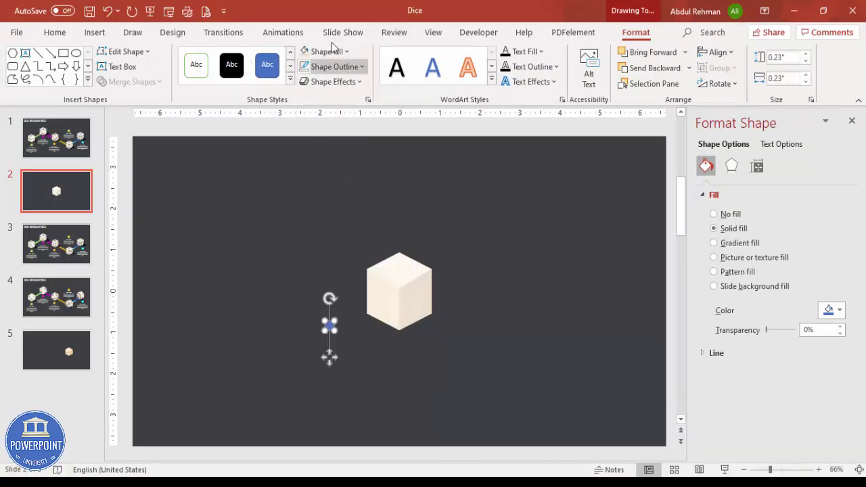
pyautogui.click(328, 52)
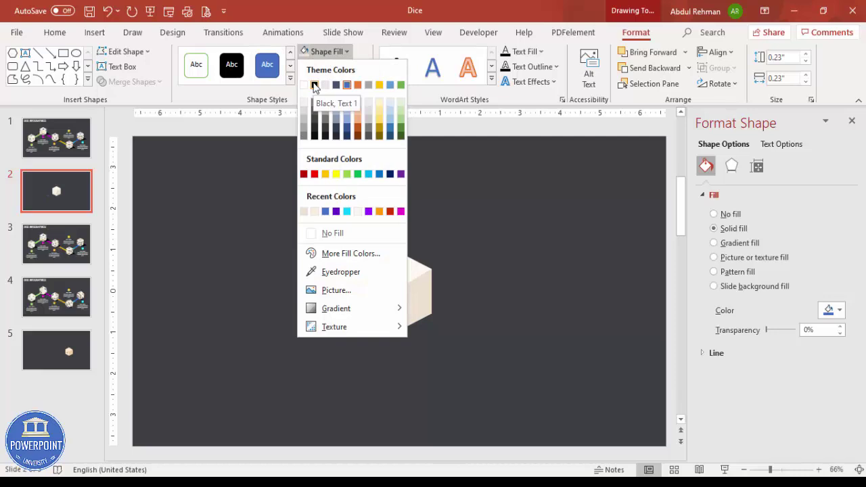
pyautogui.click(314, 84)
pyautogui.moveTo(330, 325); pyautogui.dragTo(382, 299)
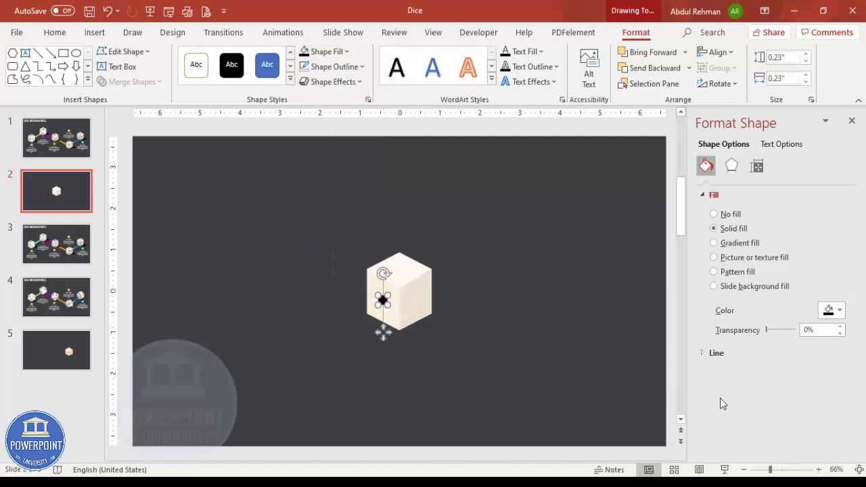
pyautogui.click(795, 471)
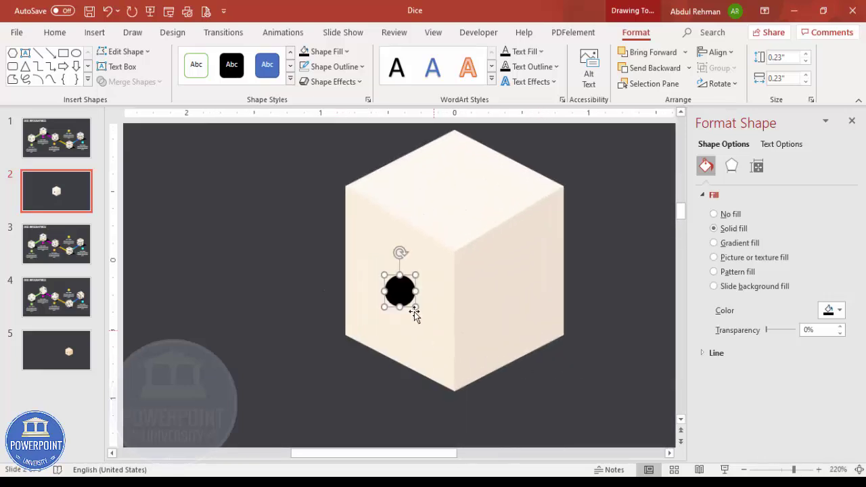
# Tilt the first pip with an off-axis left 3-D rotation preset
pyautogui.moveTo(400, 290); pyautogui.dragTo(395, 290)
pyautogui.click(731, 167)
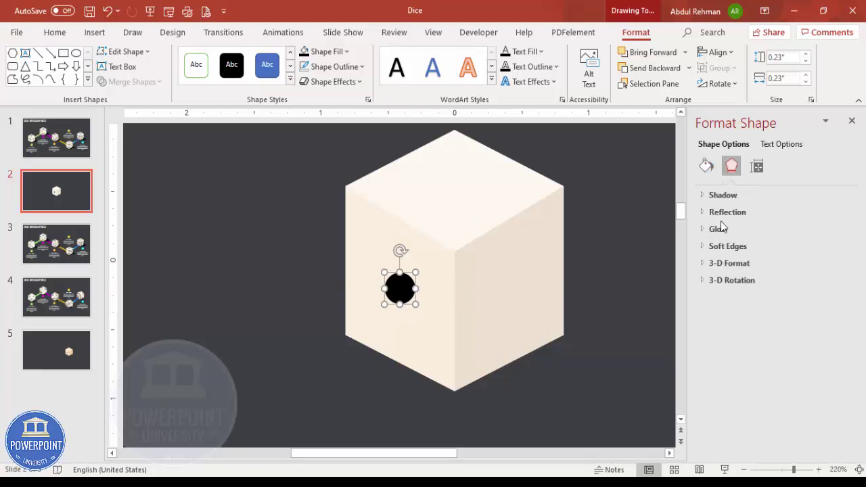
pyautogui.click(757, 281)
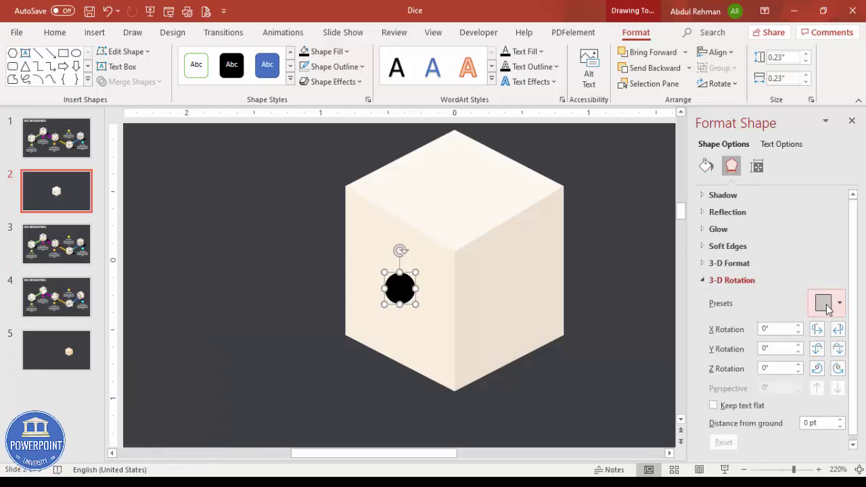
pyautogui.click(834, 308)
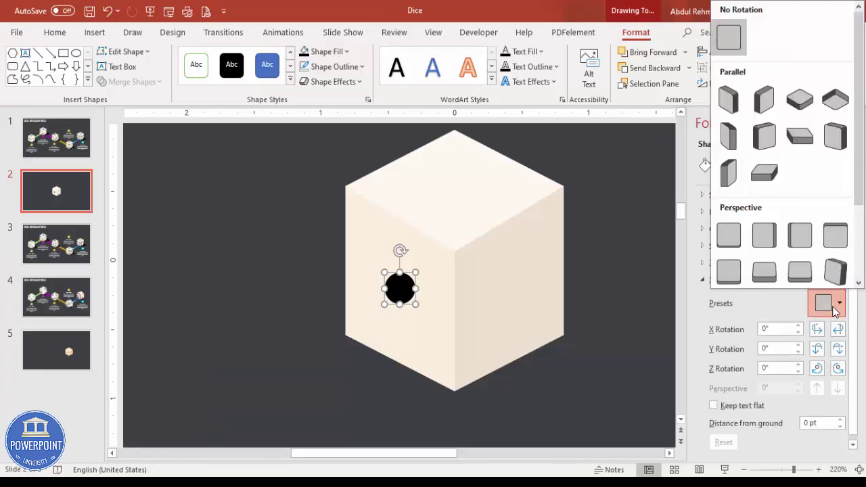
pyautogui.click(729, 136)
pyautogui.moveTo(402, 301); pyautogui.dragTo(399, 299)
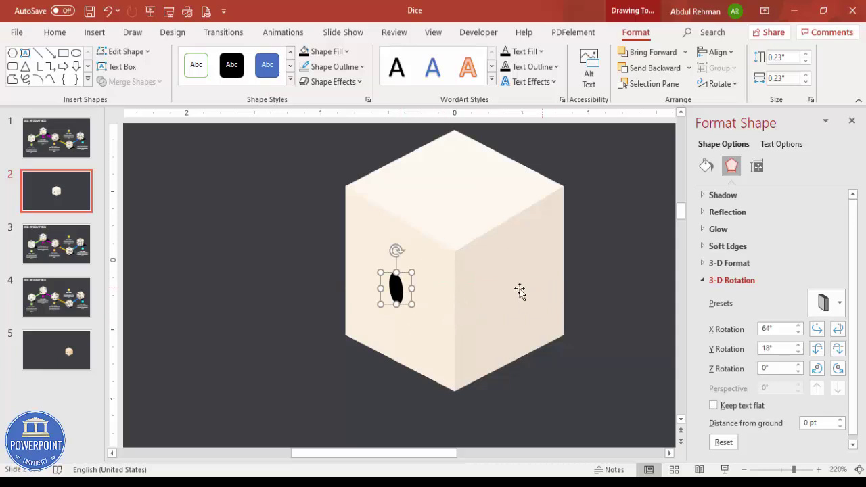
# Duplicate the pip onto the right face's bottom and top, angled to match that face
pyautogui.hotkey('ctrl', 'd')
pyautogui.moveTo(425, 303); pyautogui.dragTo(468, 356)
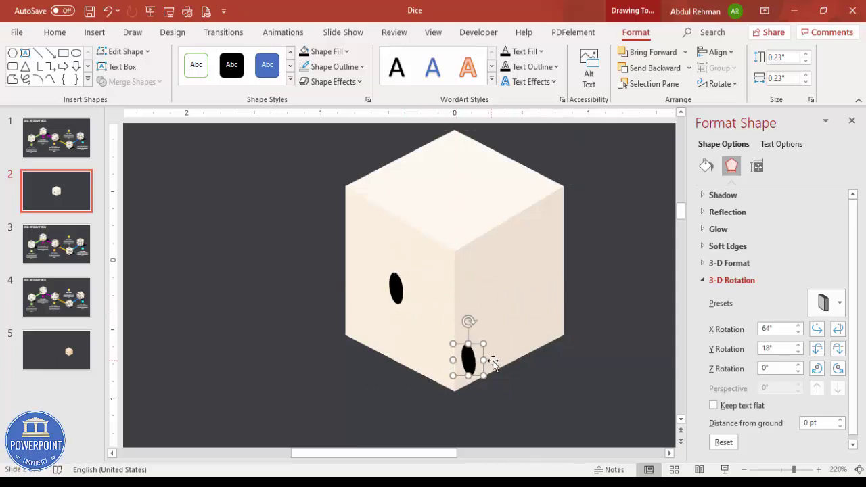
pyautogui.click(840, 303)
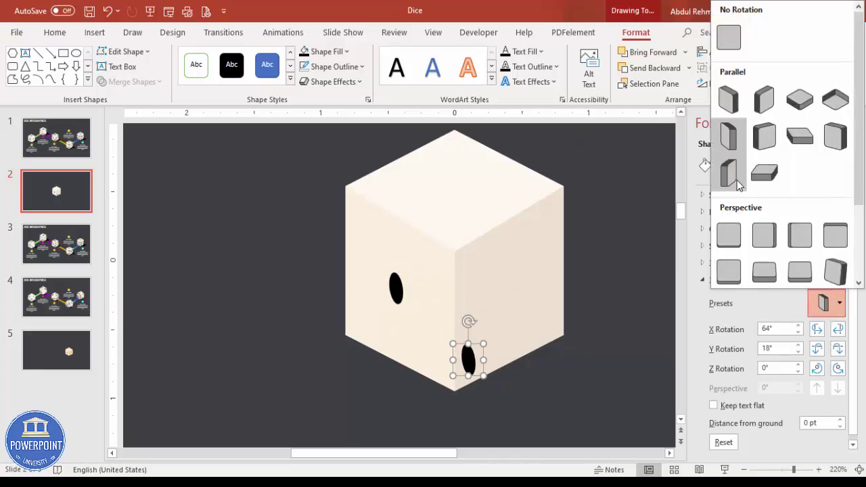
pyautogui.click(730, 176)
pyautogui.moveTo(469, 357); pyautogui.dragTo(470, 358)
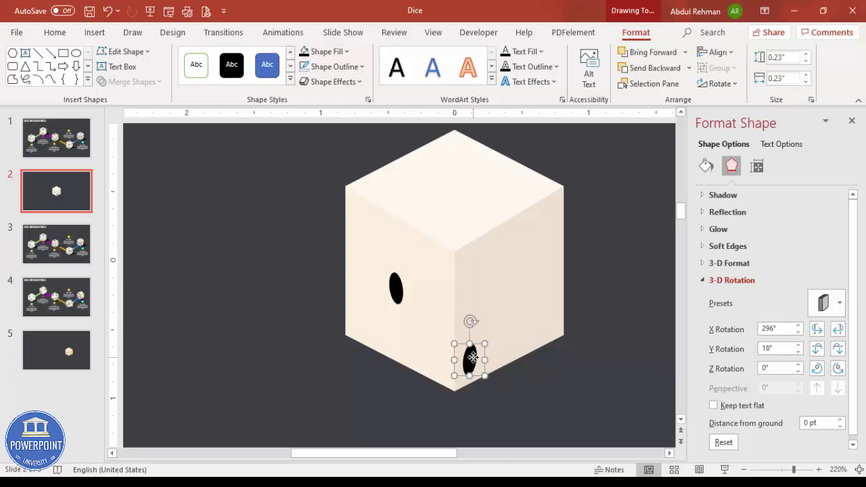
pyautogui.hotkey('ctrl', 'd')
pyautogui.moveTo(544, 429); pyautogui.dragTo(543, 230)
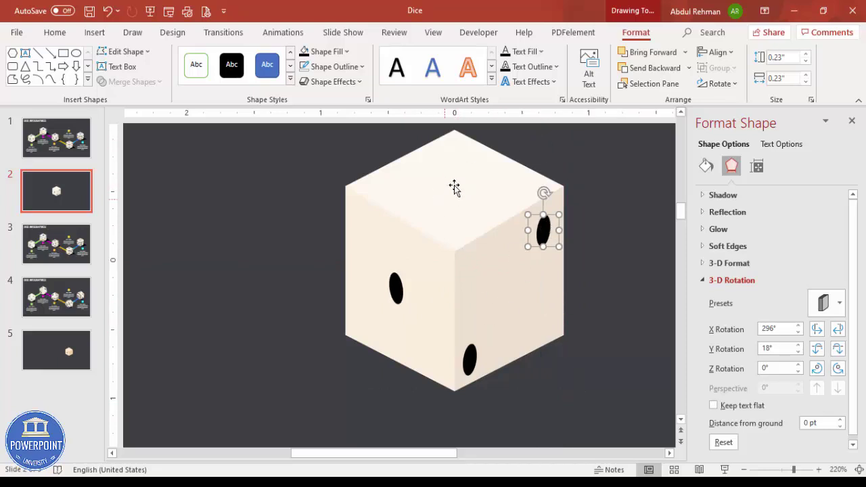
pyautogui.click(856, 468)
pyautogui.click(508, 332)
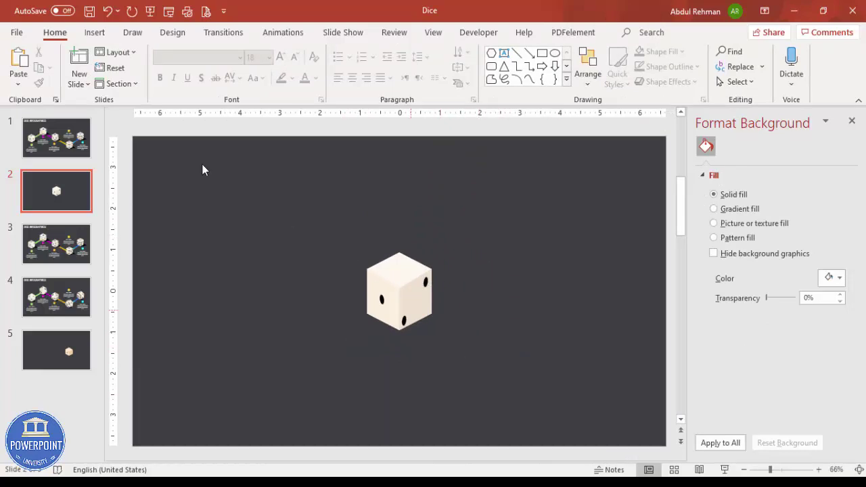
# Insert the target icon above the die and set its height to 0.5"
pyautogui.click(94, 32)
pyautogui.click(232, 73)
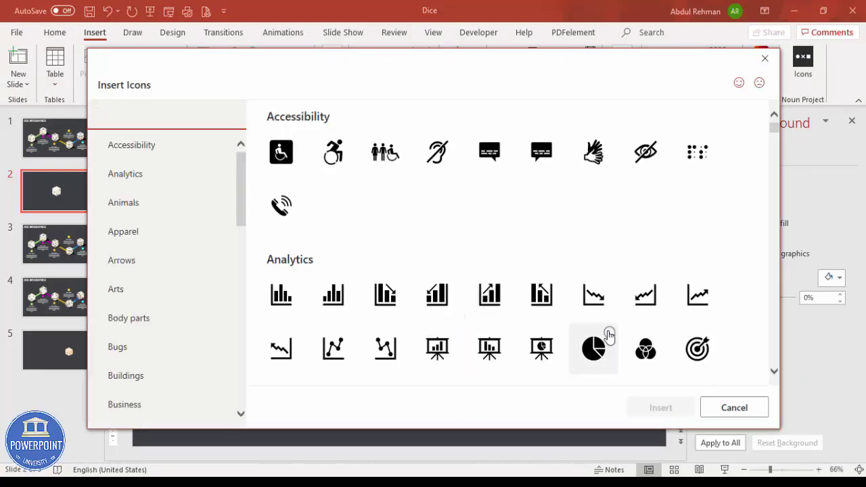
pyautogui.click(705, 363)
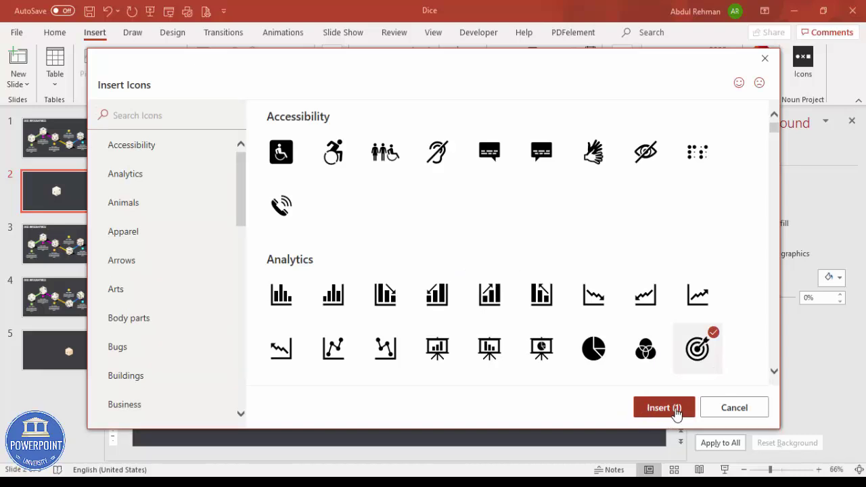
pyautogui.click(653, 411)
pyautogui.moveTo(434, 290); pyautogui.dragTo(462, 211)
pyautogui.click(775, 60)
pyautogui.write('.5')
pyautogui.press('Return')
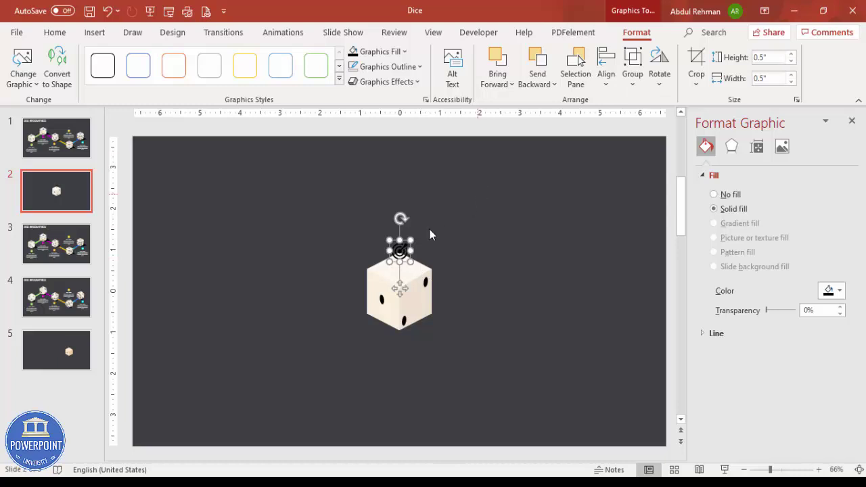
# Move the shrunken target icon onto the die's top and lay it flat with a Parallel 3-D rotation preset
pyautogui.moveTo(398, 248); pyautogui.dragTo(399, 269)
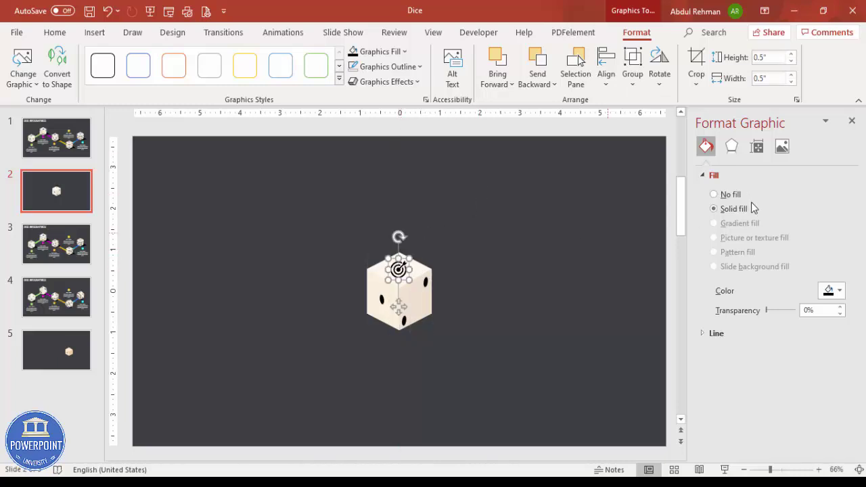
pyautogui.click(732, 148)
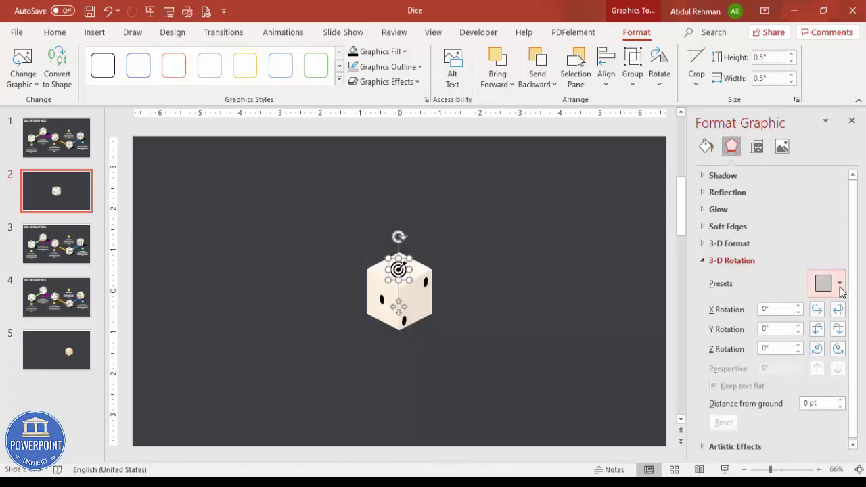
pyautogui.click(837, 282)
pyautogui.click(812, 127)
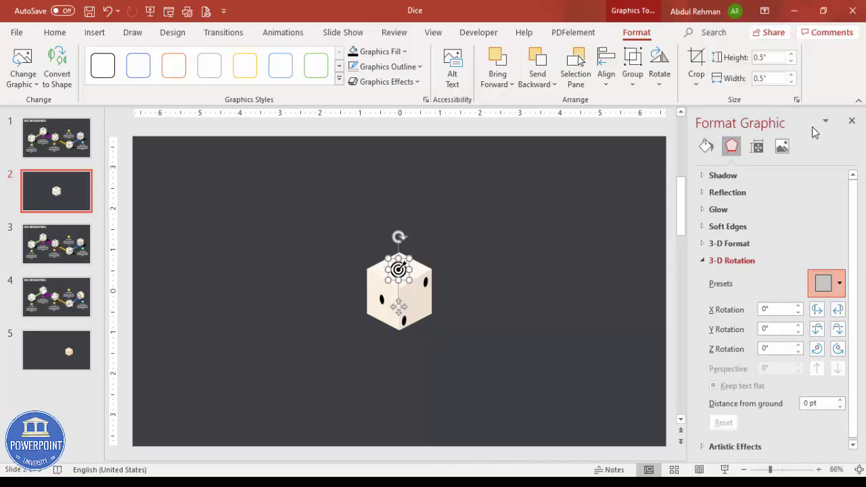
pyautogui.click(529, 274)
# Select the die and its icon together and group them with Ctrl+G
pyautogui.moveTo(300, 216); pyautogui.dragTo(527, 402)
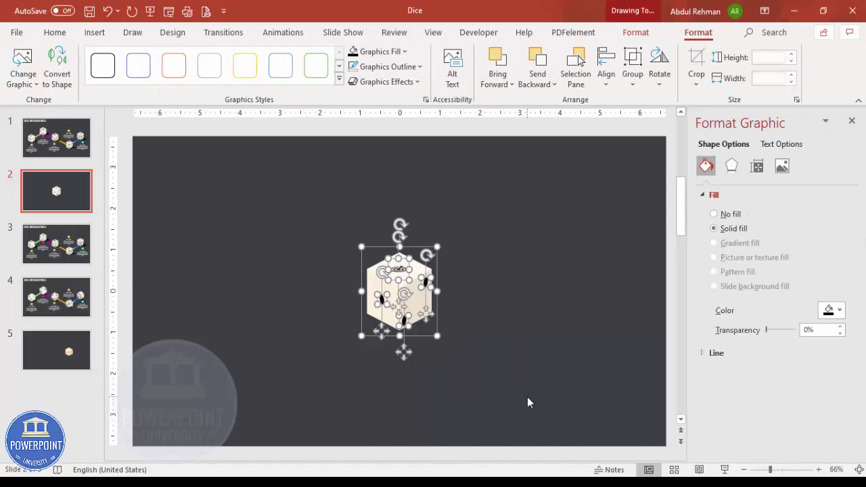
pyautogui.hotkey('ctrl', 'g')
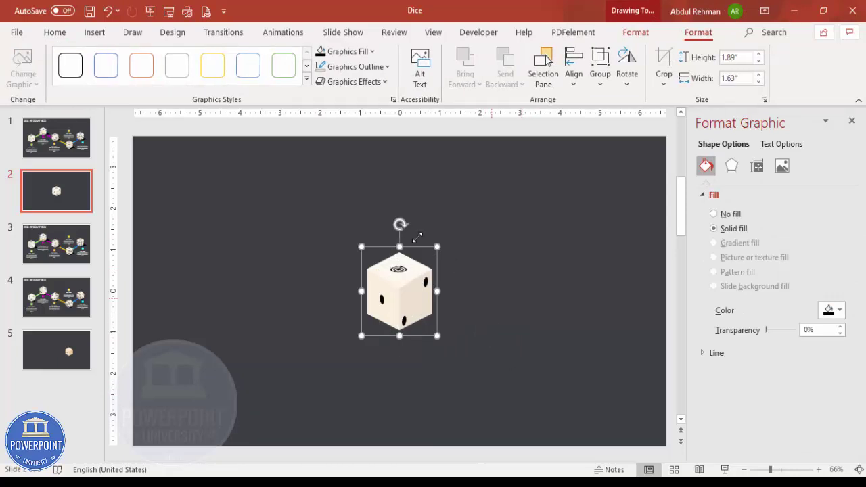
pyautogui.click(93, 39)
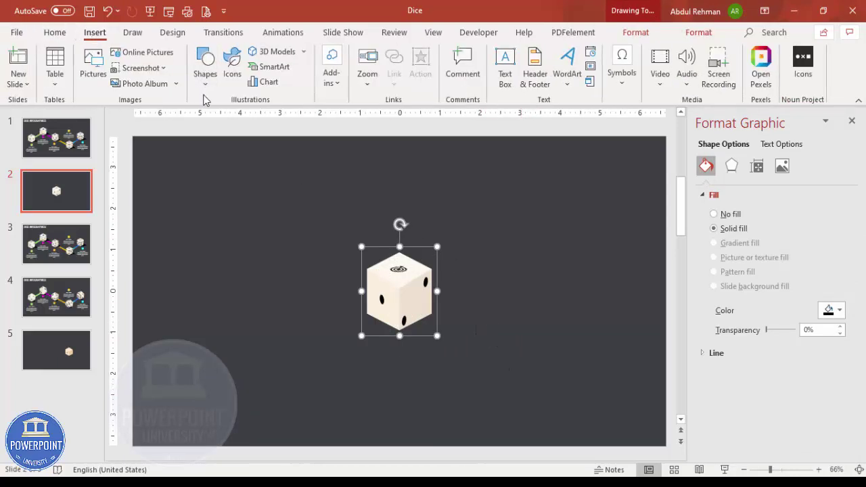
pyautogui.click(205, 68)
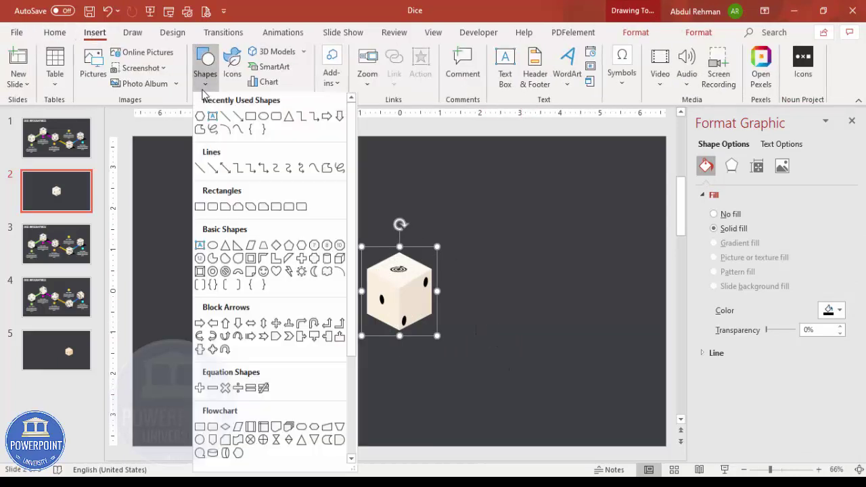
# Draw a black, outline-free right triangle below the die, flipped horizontally against its base
pyautogui.click(238, 249)
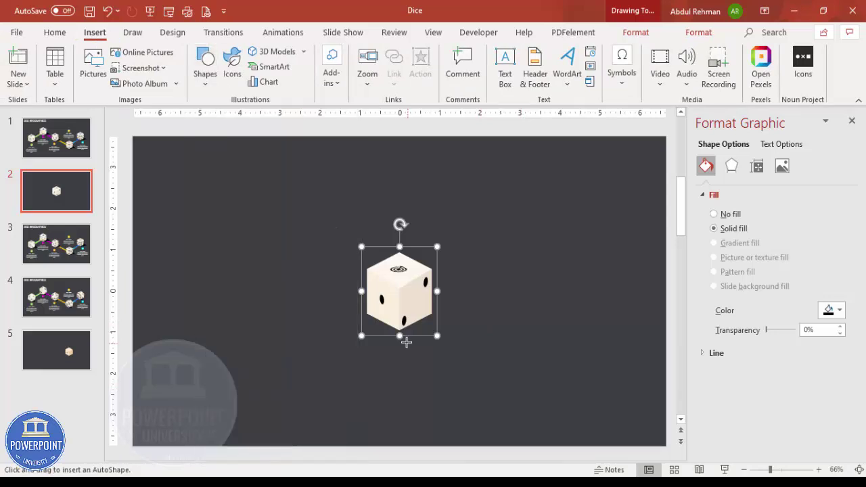
pyautogui.moveTo(399, 330); pyautogui.dragTo(444, 312)
pyautogui.click(361, 67)
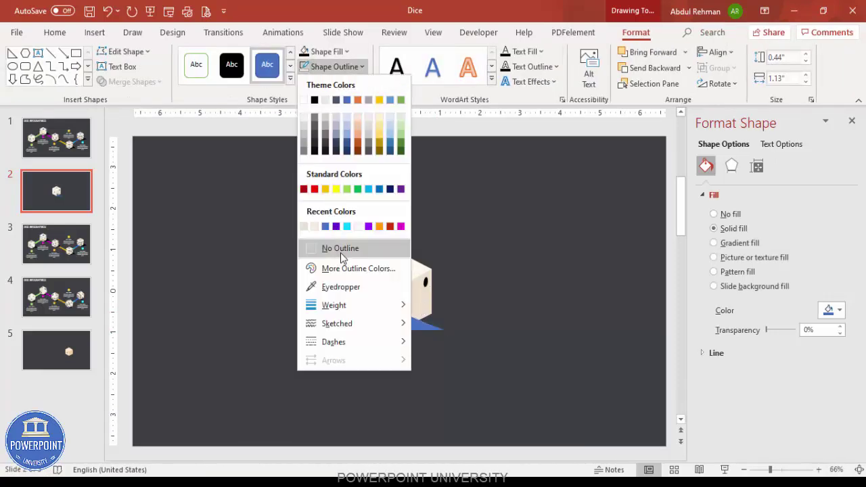
pyautogui.click(340, 250)
pyautogui.click(303, 52)
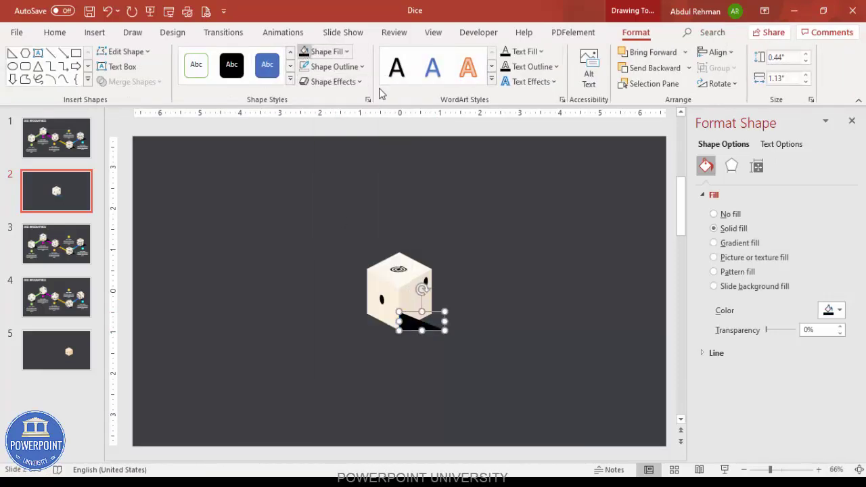
pyautogui.click(720, 83)
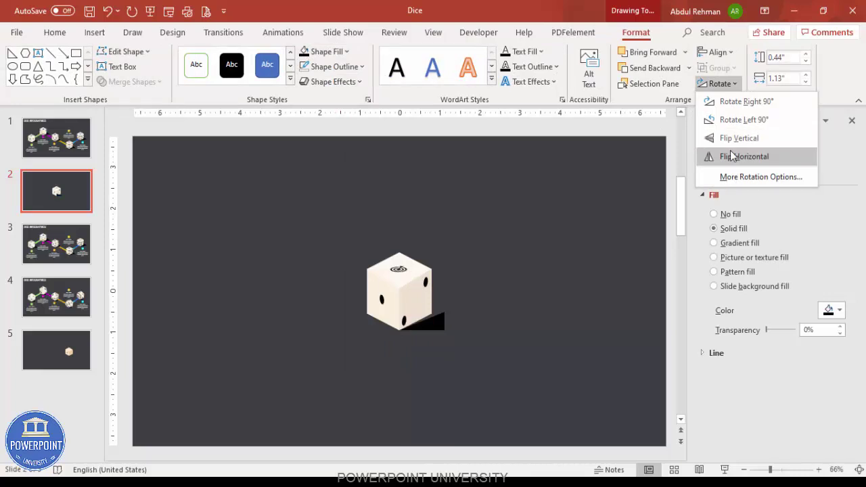
pyautogui.click(749, 157)
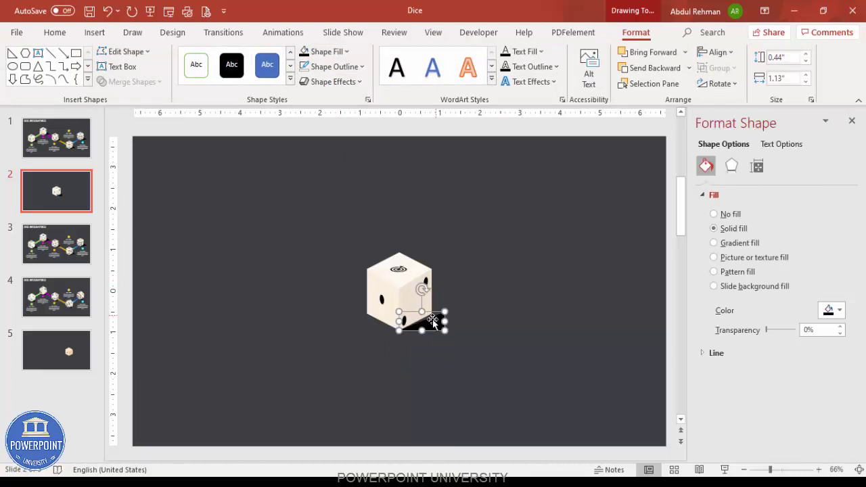
pyautogui.moveTo(432, 323); pyautogui.dragTo(429, 321)
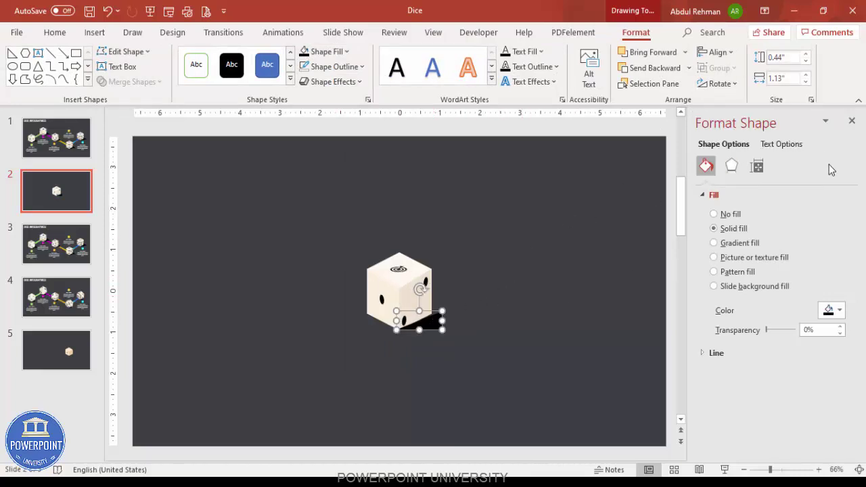
# Give the shadow triangle 4 pt soft edges
pyautogui.click(732, 166)
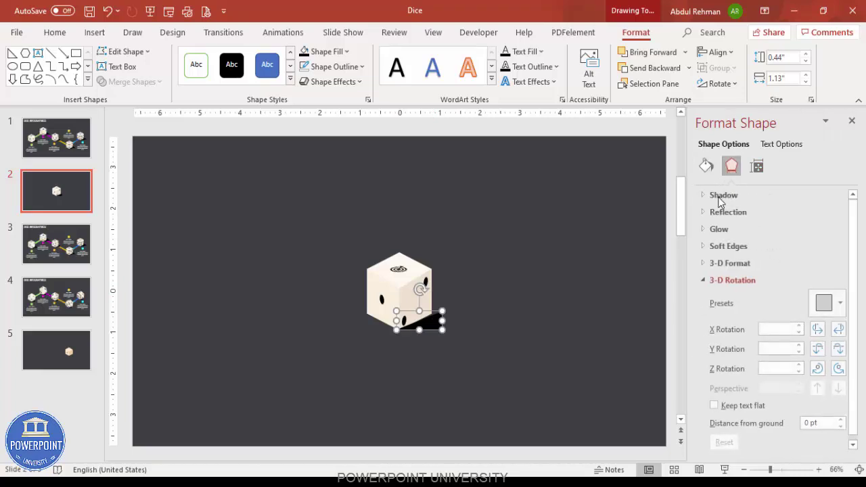
pyautogui.click(727, 246)
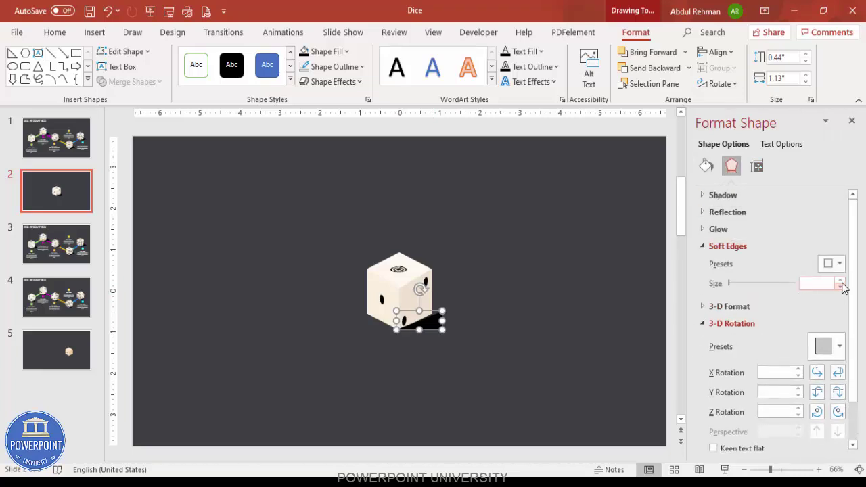
pyautogui.click(841, 282)
pyautogui.click(841, 281)
pyautogui.click(841, 282)
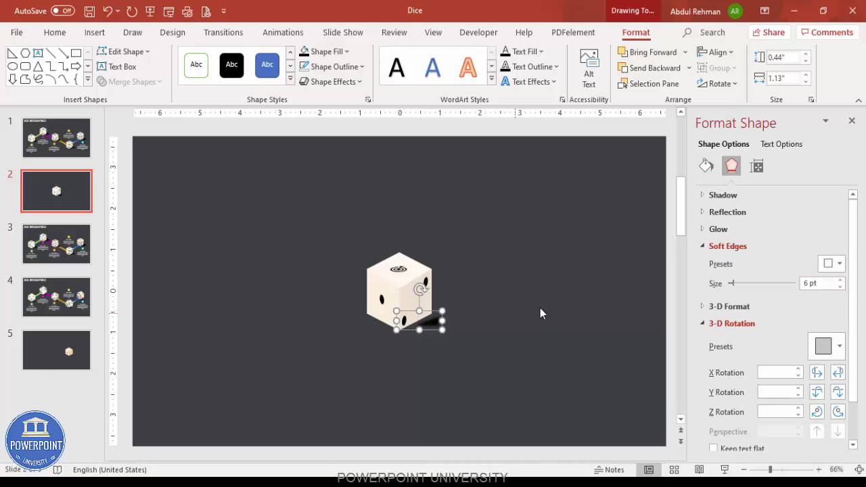
pyautogui.click(840, 286)
pyautogui.click(794, 470)
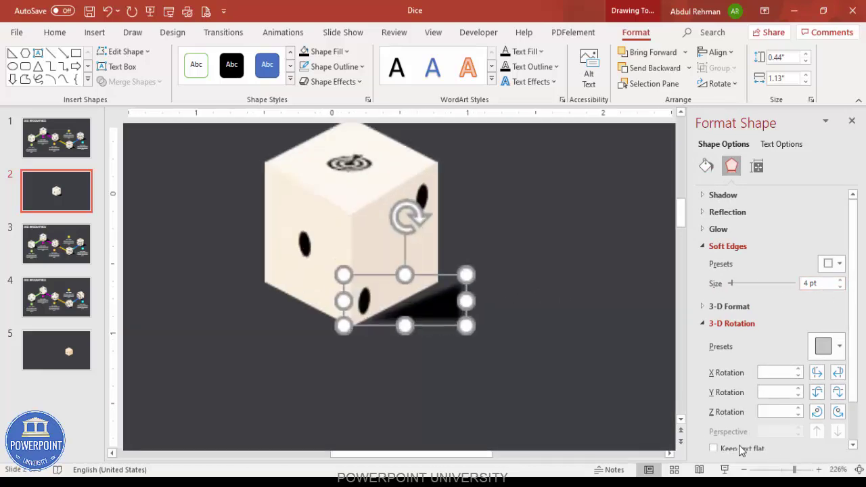
# Edit the shadow's points, stretching it into a long wedge slanting right from the die's base
pyautogui.click(428, 304)
pyautogui.rightClick(427, 305)
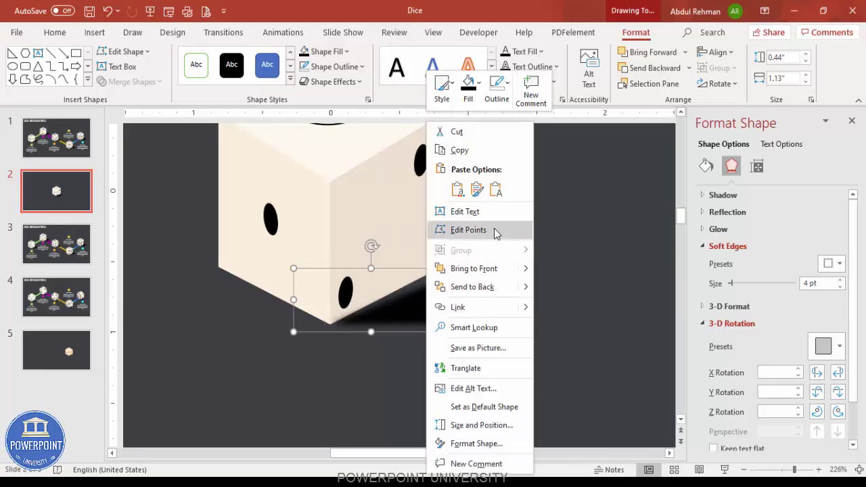
pyautogui.click(472, 229)
pyautogui.moveTo(448, 269); pyautogui.dragTo(446, 235)
pyautogui.moveTo(447, 332); pyautogui.dragTo(499, 271)
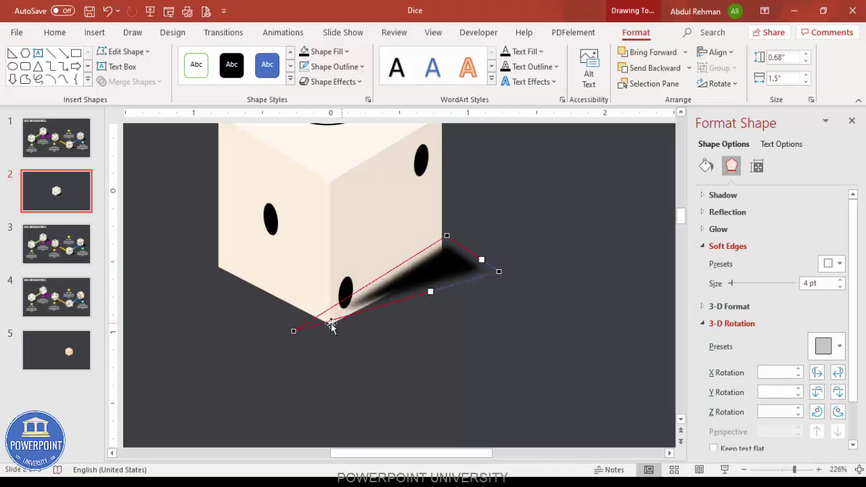
pyautogui.moveTo(292, 330)
pyautogui.mouseDown()
pyautogui.moveTo(286, 342)
pyautogui.moveTo(297, 341)
pyautogui.mouseUp()
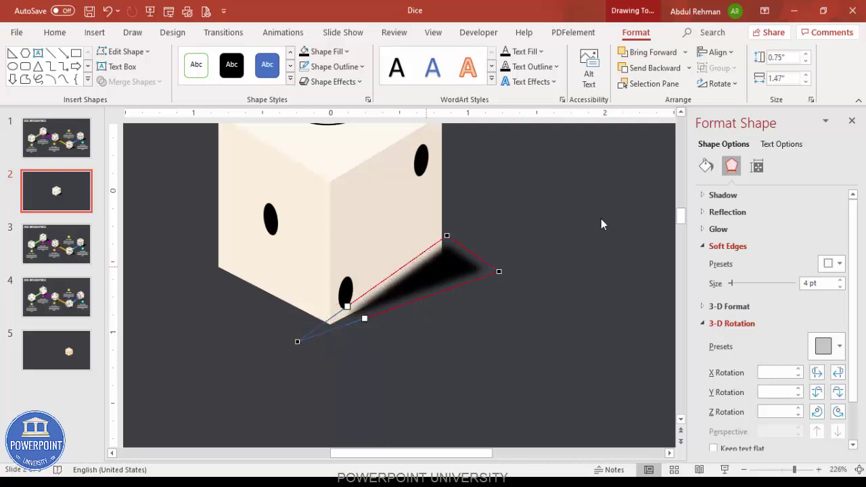
# Send the shadow to the back behind the die and fit the slide in view
pyautogui.click(689, 68)
pyautogui.click(659, 102)
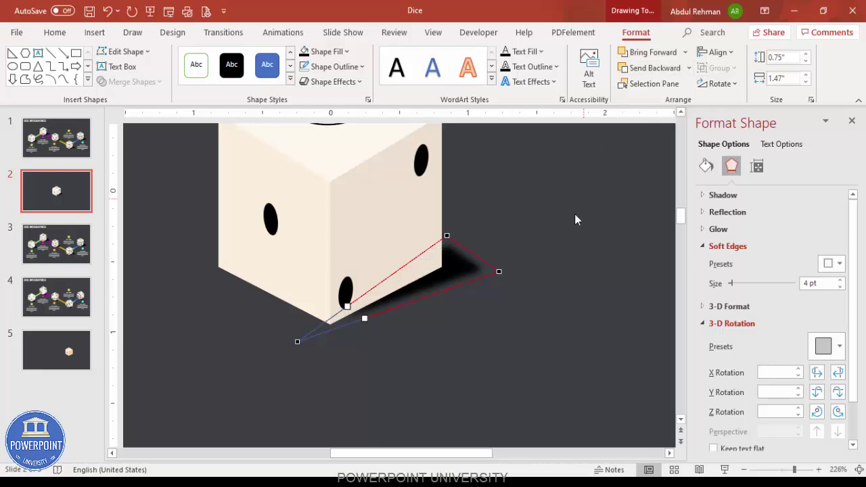
pyautogui.click(574, 219)
pyautogui.click(858, 470)
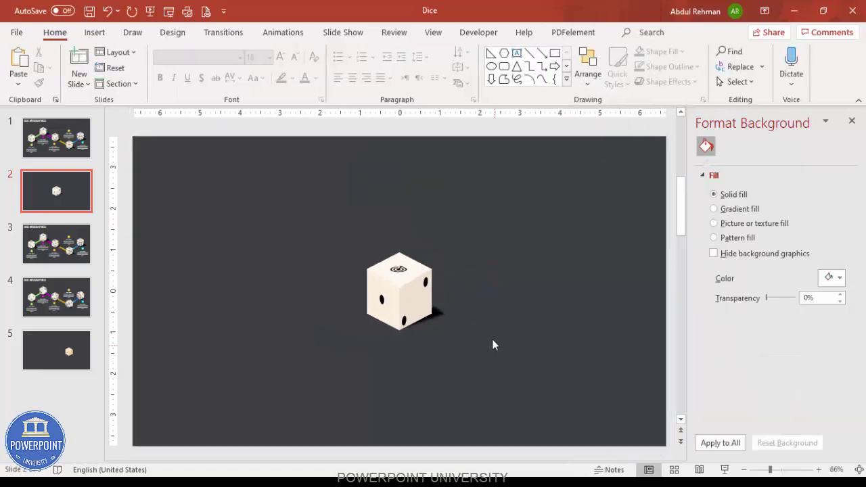
# Group the die with its shadow and move the group to the left
pyautogui.moveTo(316, 218); pyautogui.dragTo(521, 401)
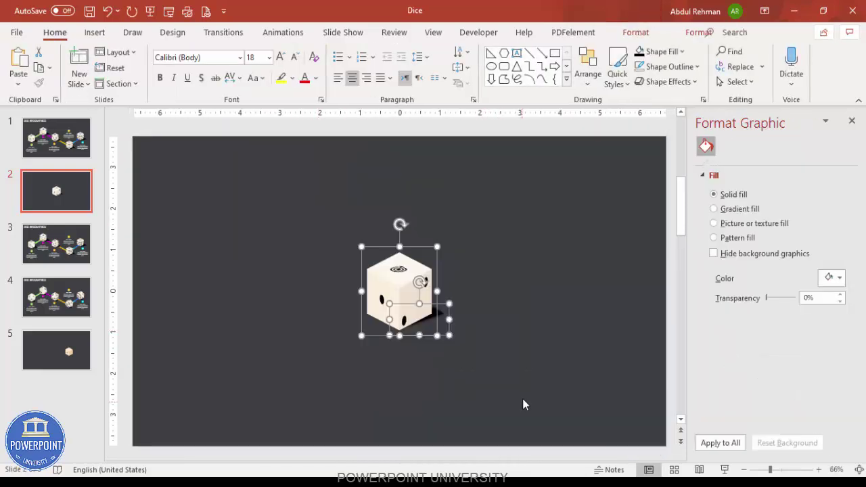
pyautogui.hotkey('ctrl', 'g')
pyautogui.moveTo(418, 292); pyautogui.dragTo(602, 261)
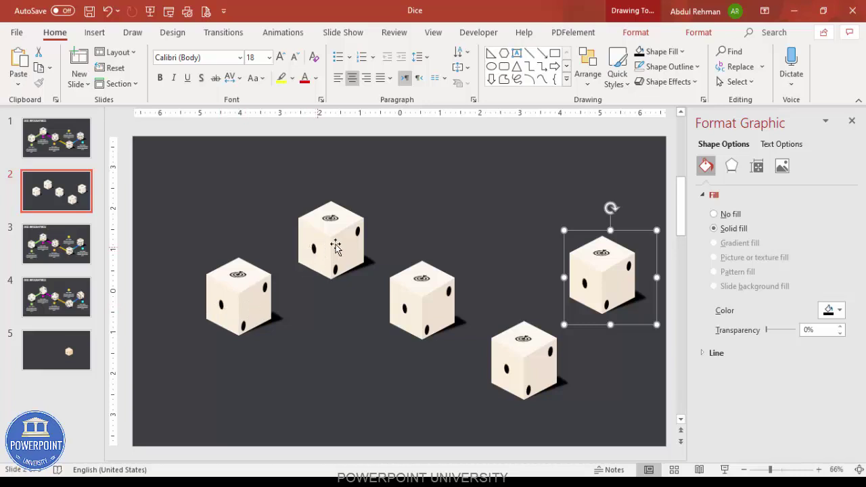
# Reposition pips on the die's left and right faces so it shows a different count
pyautogui.click(788, 469)
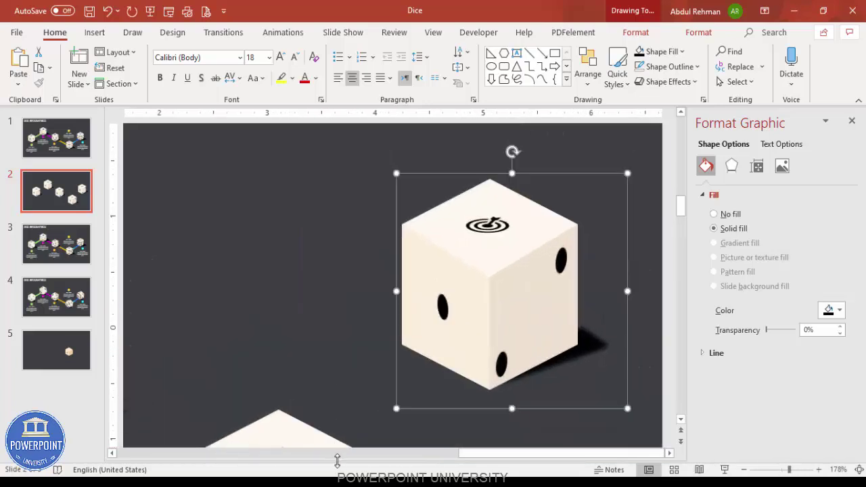
pyautogui.click(330, 453)
pyautogui.moveTo(432, 460); pyautogui.dragTo(369, 453)
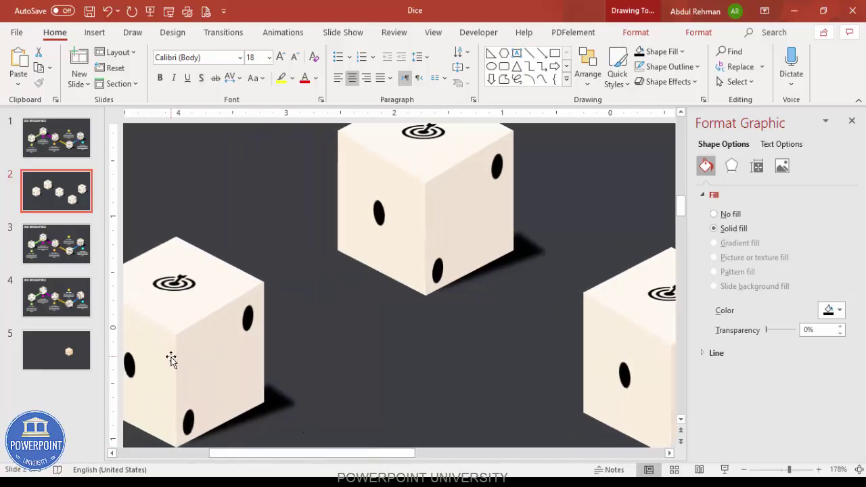
pyautogui.click(379, 245)
pyautogui.click(378, 215)
pyautogui.moveTo(374, 223); pyautogui.dragTo(410, 197)
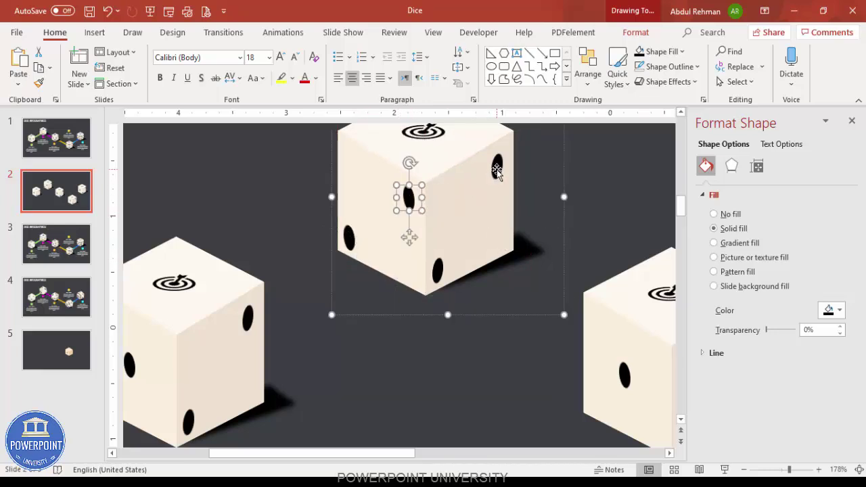
pyautogui.click(502, 167)
pyautogui.moveTo(506, 177); pyautogui.dragTo(470, 216)
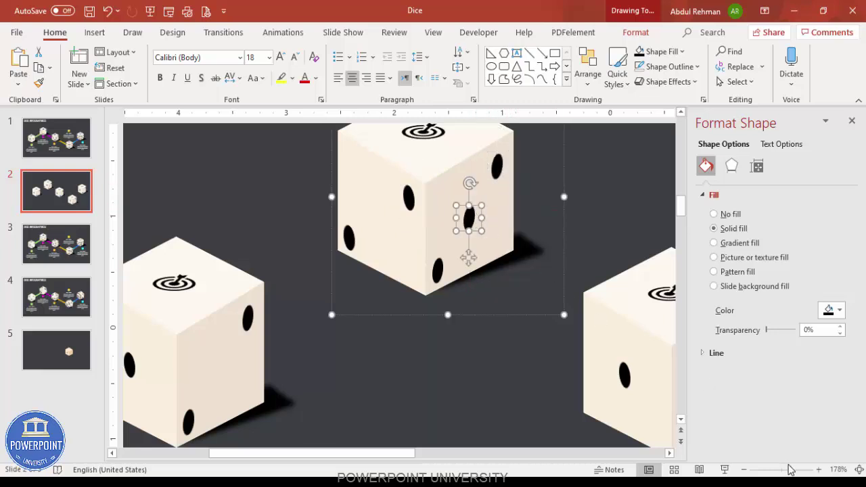
pyautogui.click(858, 469)
pyautogui.click(383, 382)
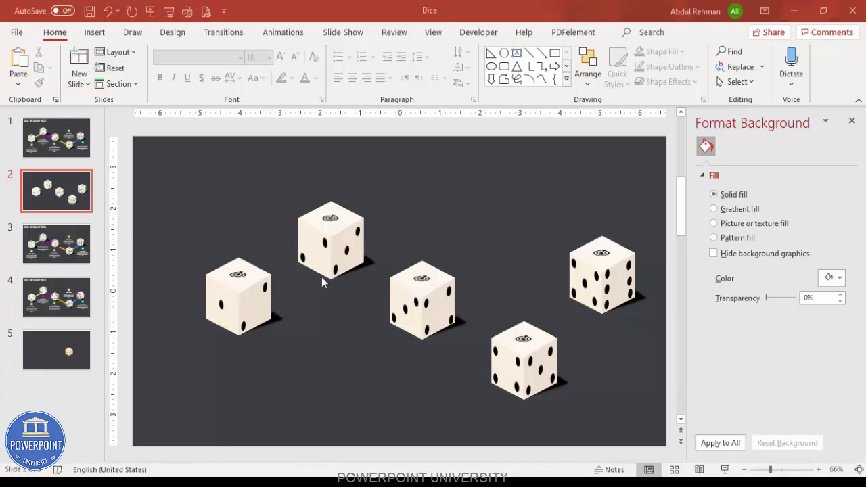
# Draw a tall rectangle near the left dice with no outline
pyautogui.click(95, 32)
pyautogui.click(212, 90)
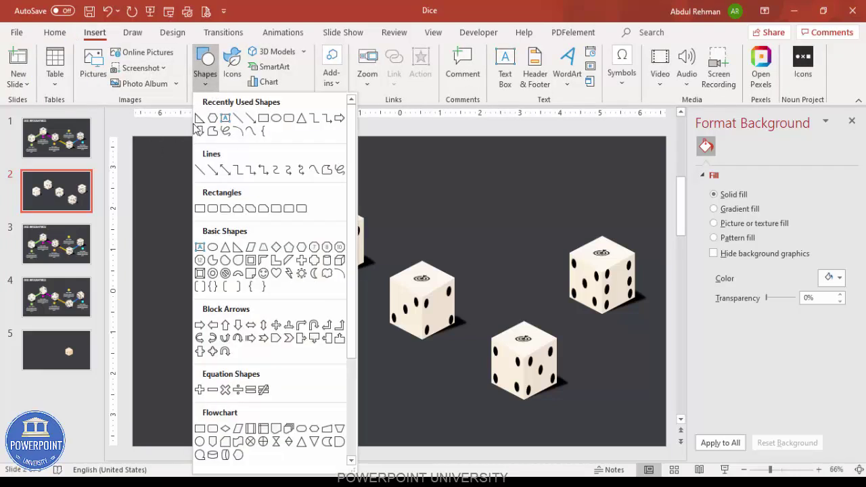
pyautogui.click(201, 205)
pyautogui.moveTo(266, 185); pyautogui.dragTo(279, 416)
pyautogui.click(335, 67)
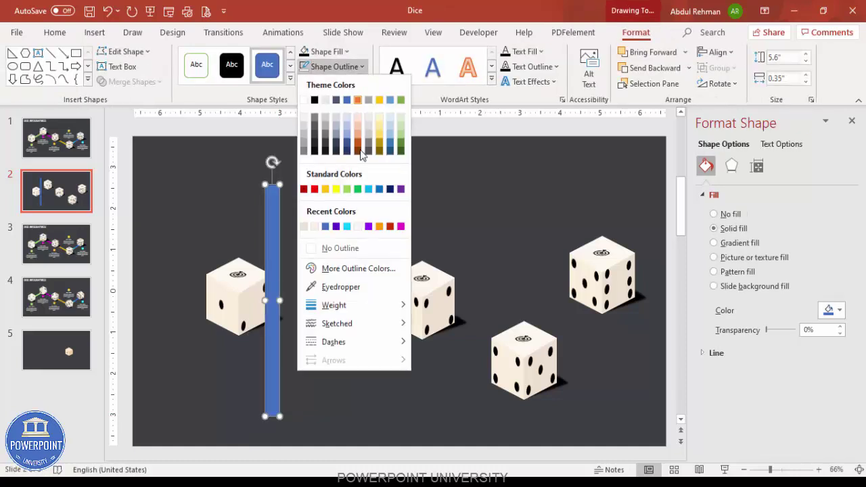
pyautogui.click(362, 249)
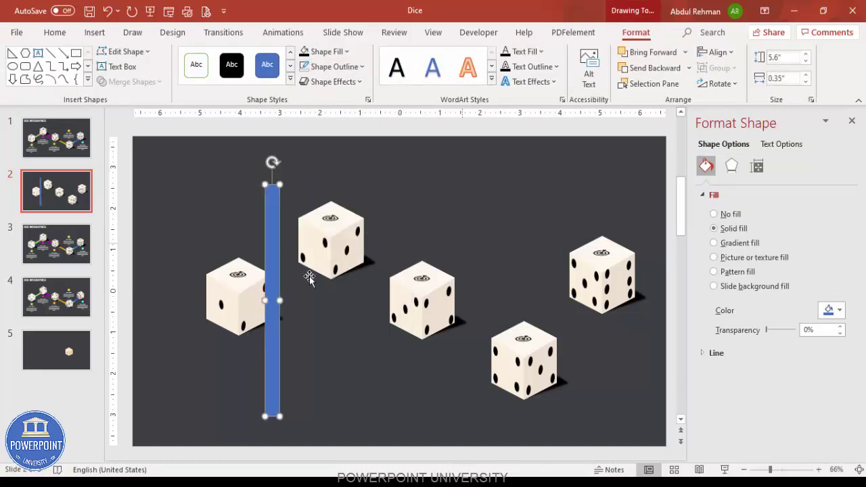
# Tilt the bar with the Off Axis 2: Top 3-D rotation and place it between the first two dice
pyautogui.click(732, 169)
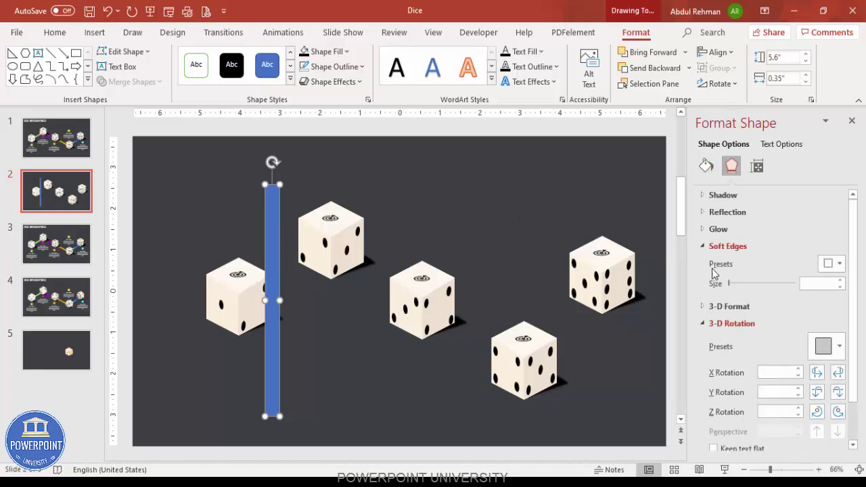
pyautogui.click(833, 344)
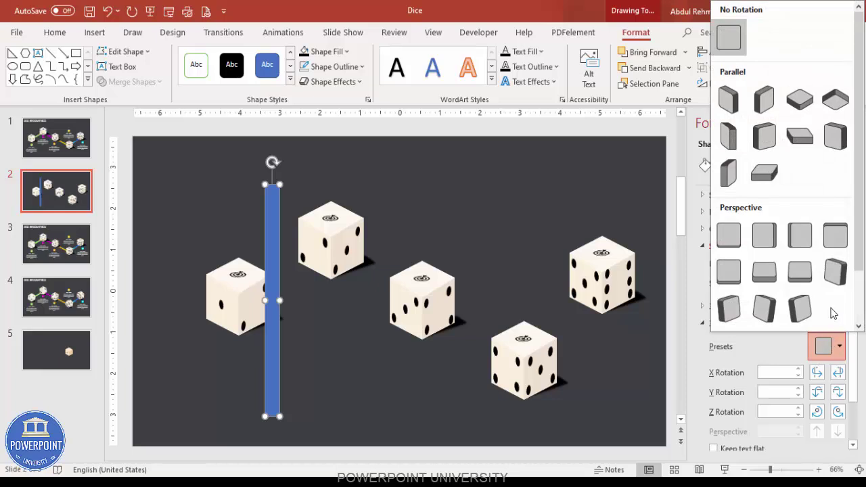
pyautogui.click(764, 173)
pyautogui.click(820, 353)
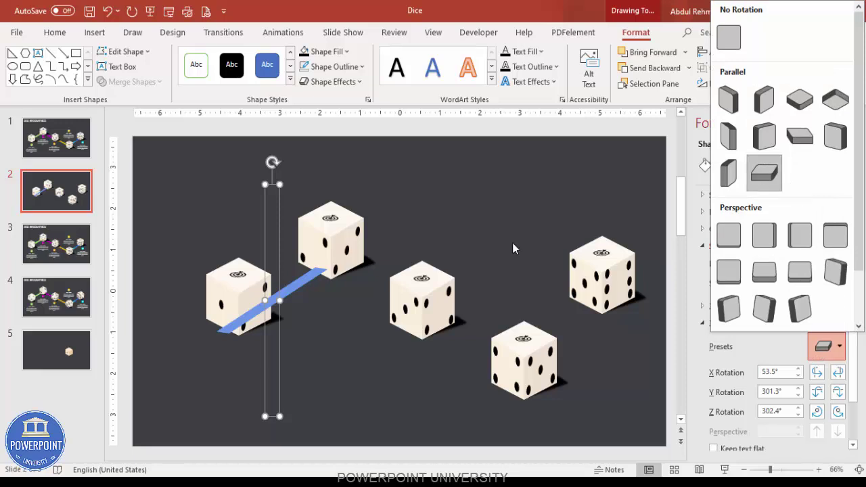
pyautogui.click(310, 280)
pyautogui.moveTo(278, 296); pyautogui.dragTo(300, 273)
pyautogui.click(688, 67)
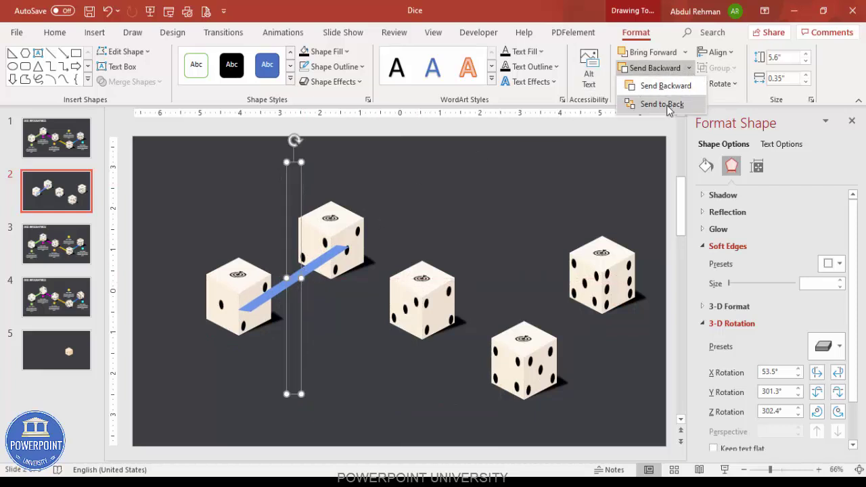
# Send the first bar to back, then add a reverse-rotated copy behind the second and third dice
pyautogui.click(666, 105)
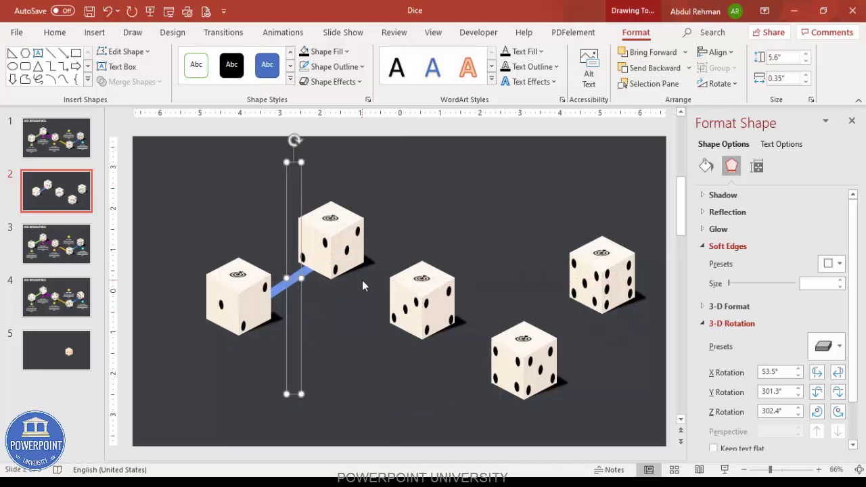
pyautogui.moveTo(309, 271); pyautogui.dragTo(427, 244)
pyautogui.click(826, 345)
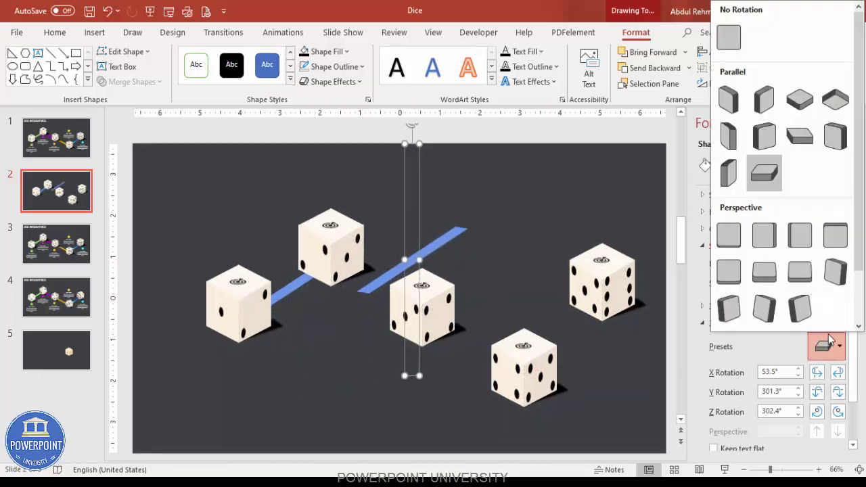
pyautogui.click(800, 138)
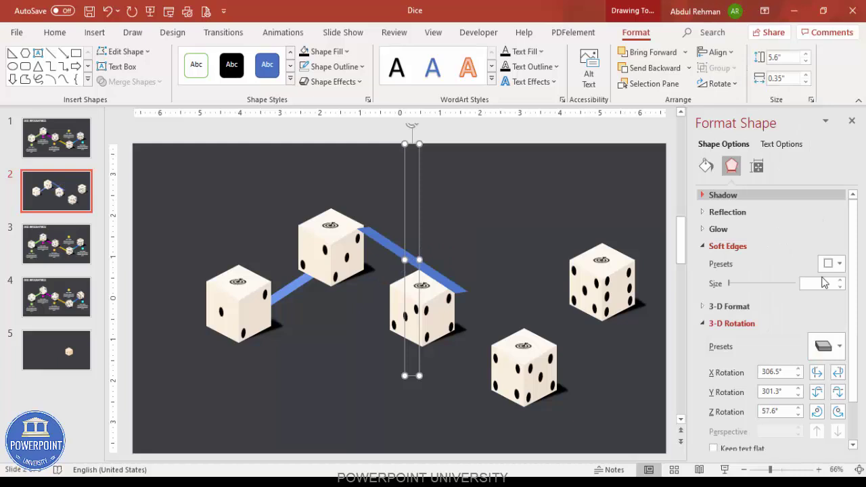
pyautogui.click(833, 347)
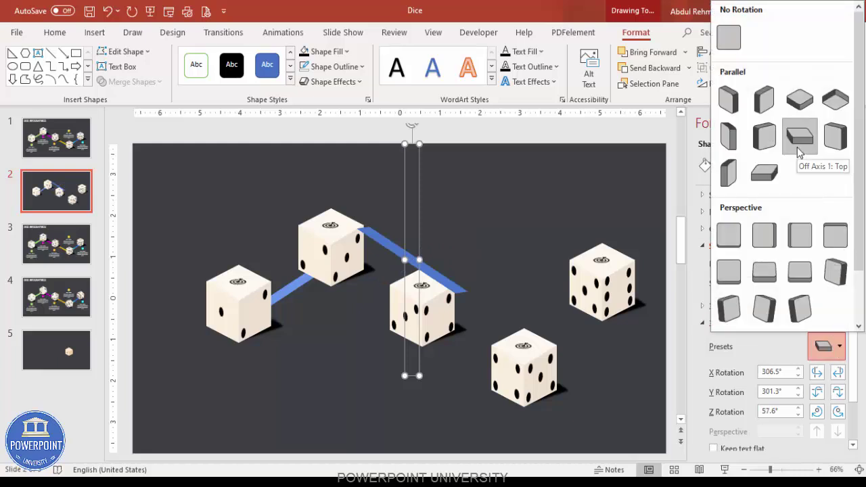
pyautogui.click(418, 249)
pyautogui.moveTo(418, 248); pyautogui.dragTo(396, 269)
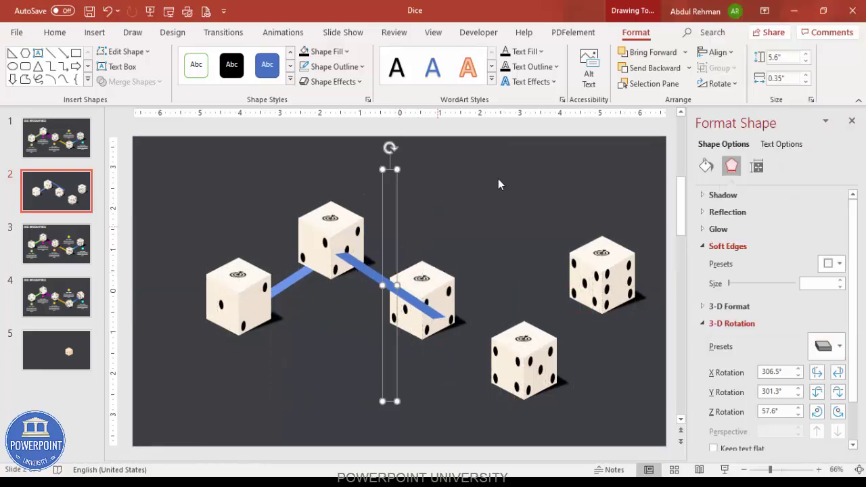
pyautogui.click(688, 68)
pyautogui.click(650, 83)
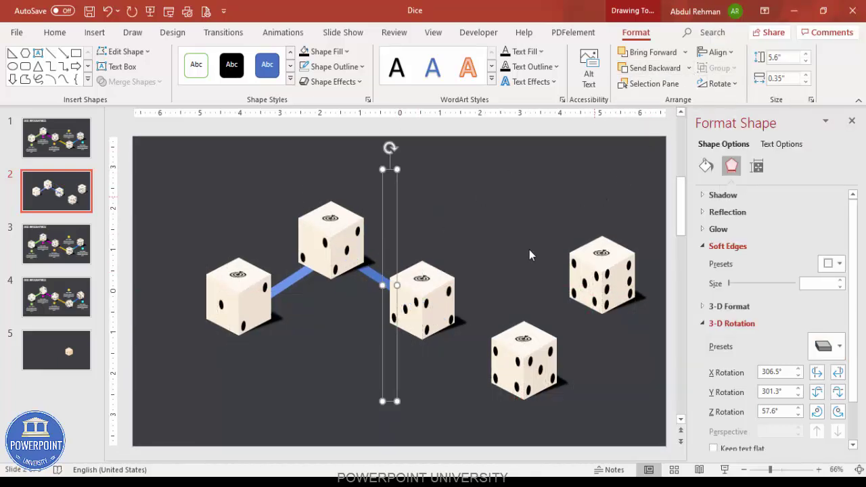
pyautogui.moveTo(372, 277); pyautogui.dragTo(371, 281)
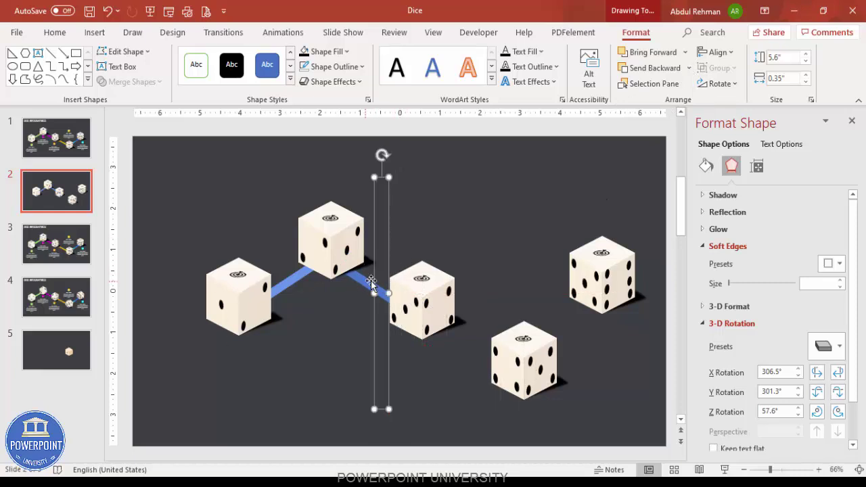
# Duplicate bars between the third-fourth and last two dice, sending each behind the dice
pyautogui.hotkey('ctrl', 'd')
pyautogui.moveTo(478, 319); pyautogui.dragTo(485, 360)
pyautogui.click(689, 68)
pyautogui.click(680, 104)
pyautogui.click(276, 282)
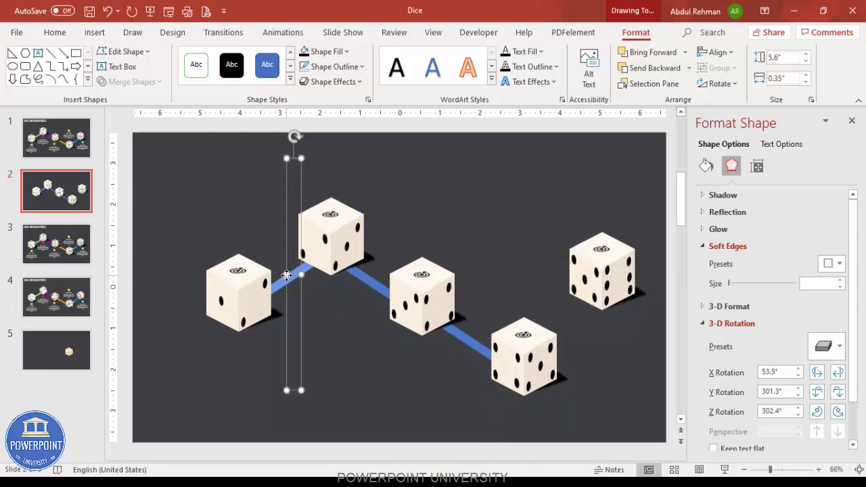
pyautogui.hotkey('ctrl', 'd')
pyautogui.moveTo(299, 288); pyautogui.dragTo(585, 330)
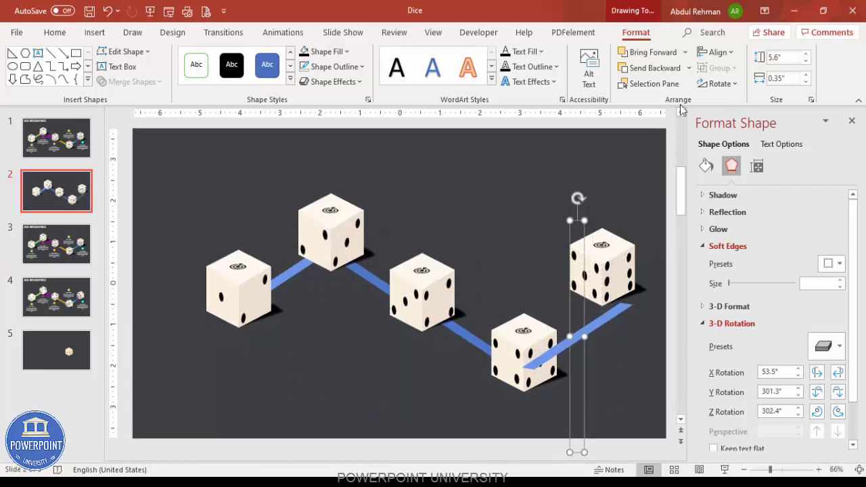
pyautogui.click(688, 67)
pyautogui.click(647, 100)
pyautogui.click(519, 193)
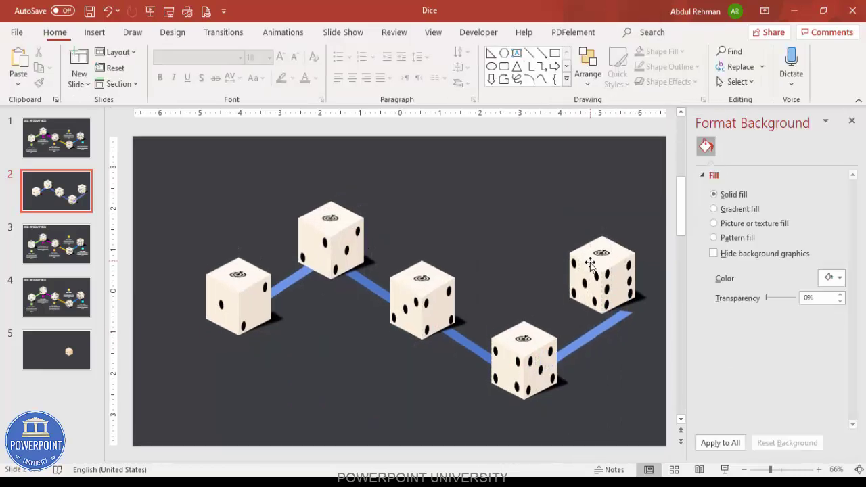
# Shift the right-hand die down onto the end of the last strip
pyautogui.click(622, 250)
pyautogui.moveTo(627, 236)
pyautogui.mouseDown()
pyautogui.moveTo(643, 251)
pyautogui.moveTo(629, 246)
pyautogui.mouseUp()
pyautogui.click(439, 179)
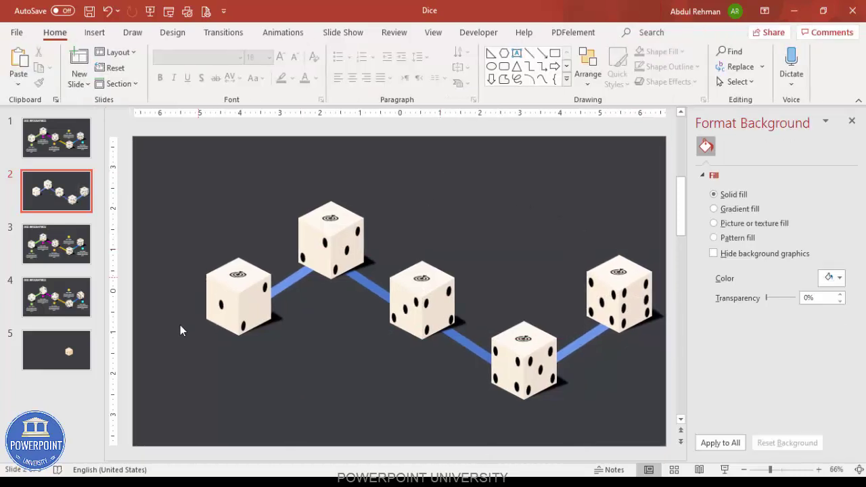
pyautogui.click(305, 295)
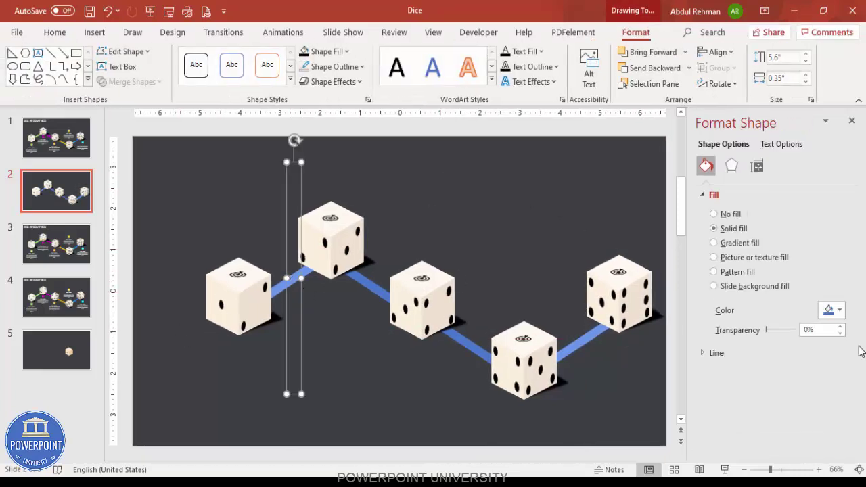
# Switch the strip to a two-stop gradient fill and make the left stop green
pyautogui.click(738, 244)
pyautogui.click(787, 403)
pyautogui.click(838, 404)
pyautogui.click(837, 403)
pyautogui.click(727, 404)
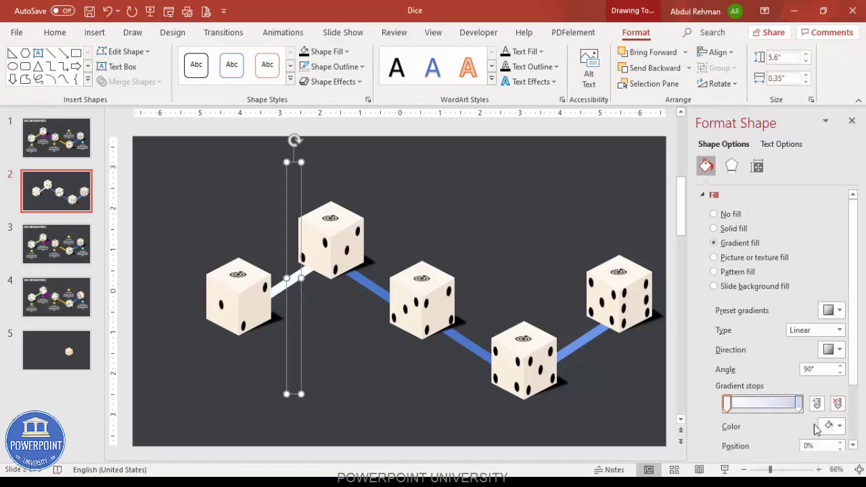
pyautogui.click(836, 425)
pyautogui.click(781, 395)
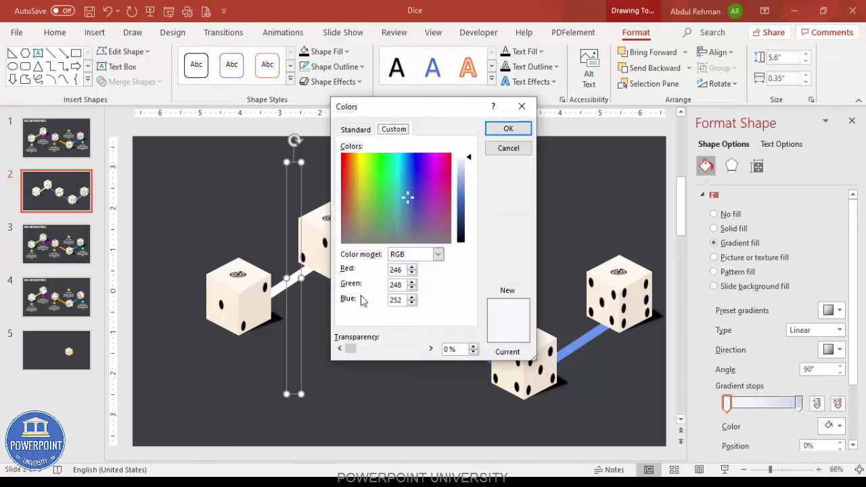
pyautogui.click(358, 130)
pyautogui.click(362, 205)
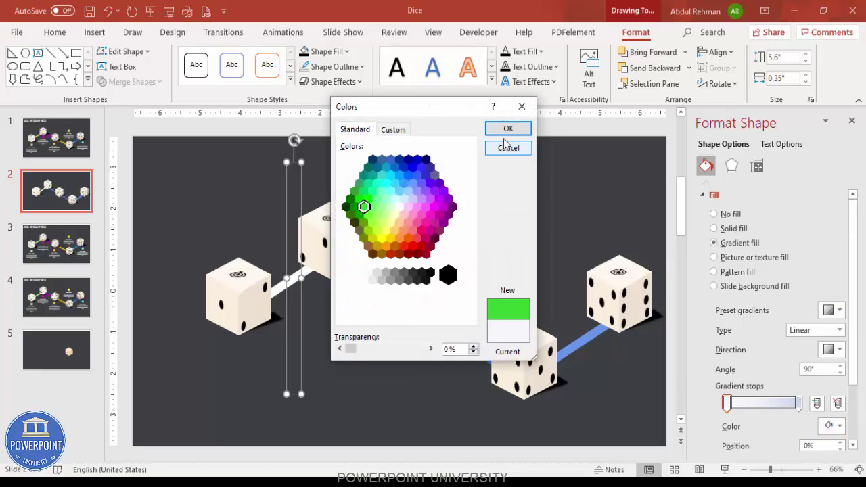
pyautogui.click(507, 129)
# Make the right gradient stop green as well
pyautogui.click(798, 403)
pyautogui.click(835, 425)
pyautogui.click(783, 395)
pyautogui.click(368, 130)
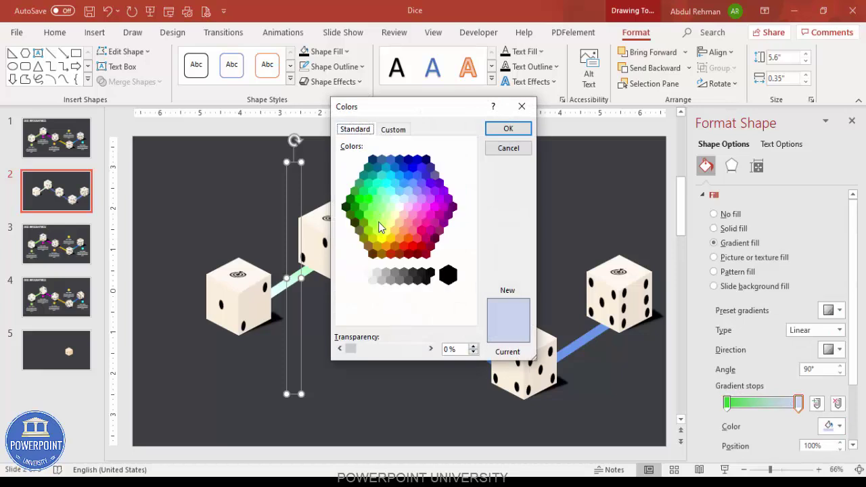
pyautogui.click(372, 223)
pyautogui.click(507, 129)
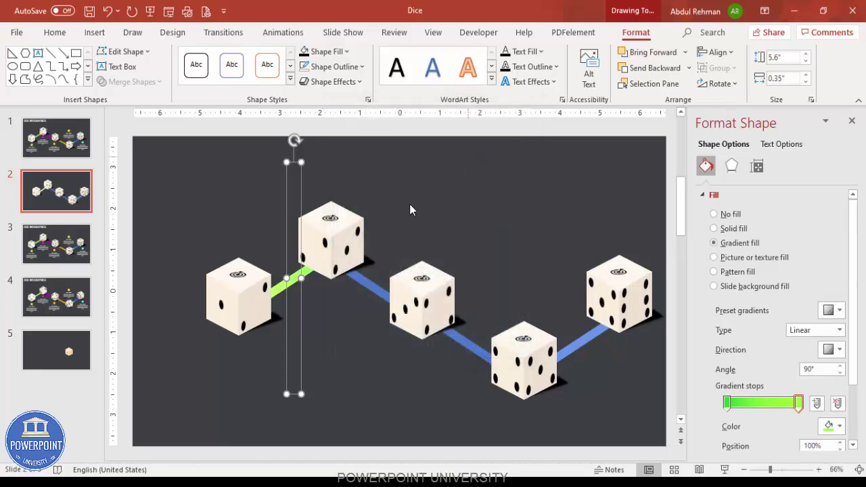
# Keep the gradient Linear and set its direction angle to 90°
pyautogui.click(814, 333)
pyautogui.click(813, 334)
pyautogui.click(833, 349)
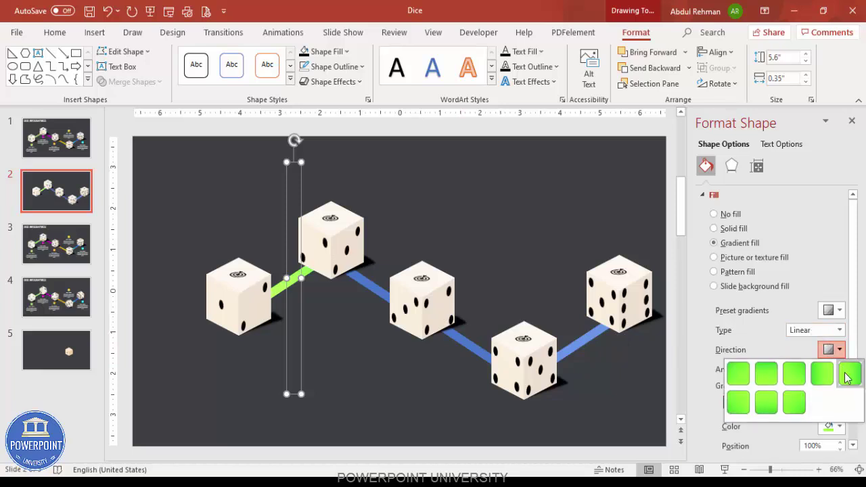
pyautogui.click(844, 377)
pyautogui.click(833, 349)
pyautogui.click(768, 381)
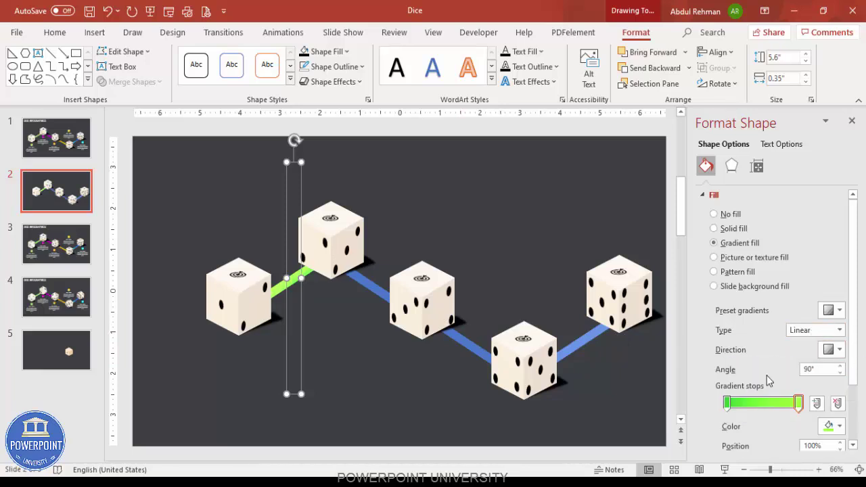
pyautogui.click(352, 290)
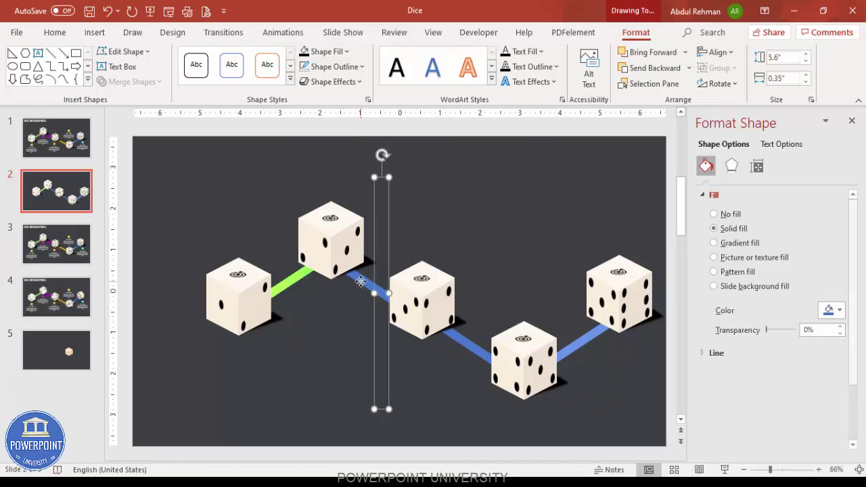
# Give the connector after the second die a gradient fill with a purple first stop
pyautogui.click(745, 242)
pyautogui.click(831, 426)
pyautogui.click(785, 392)
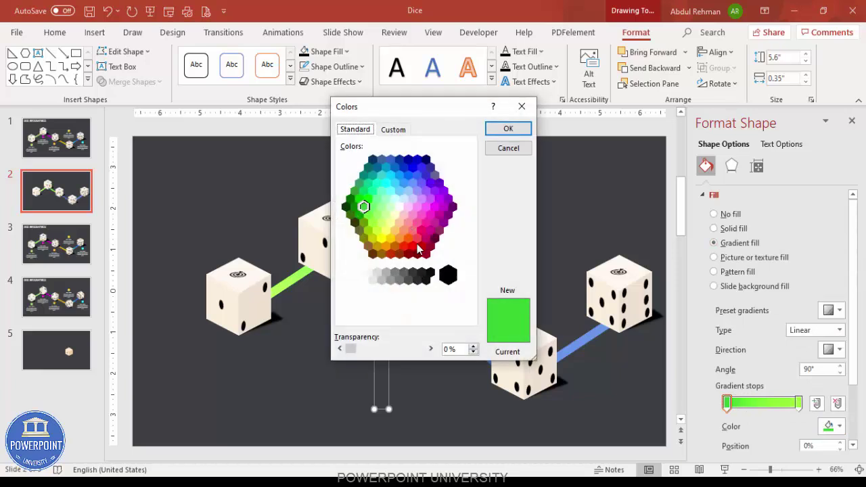
pyautogui.click(451, 207)
pyautogui.click(508, 129)
# Set that connector's end gradient stop to magenta
pyautogui.click(797, 403)
pyautogui.click(828, 426)
pyautogui.click(778, 393)
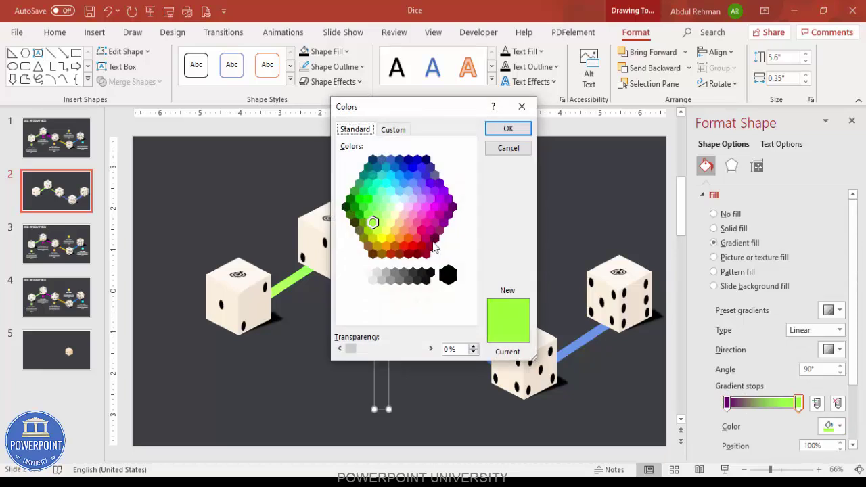
pyautogui.click(425, 224)
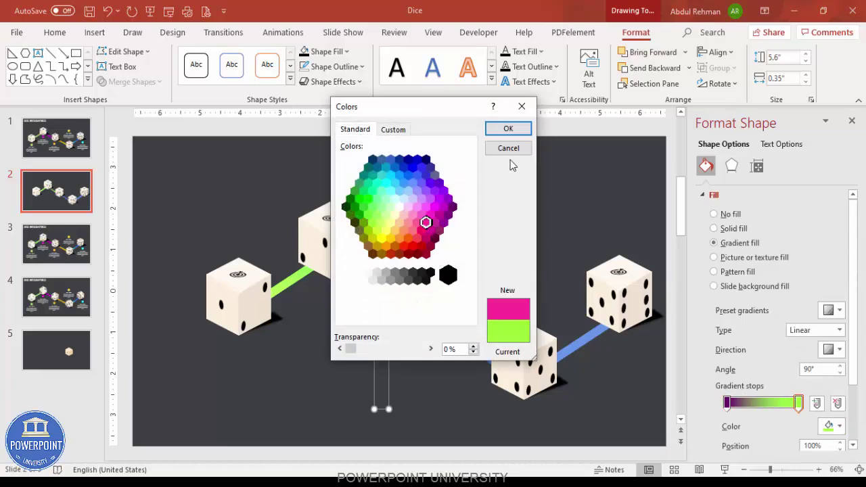
pyautogui.click(515, 129)
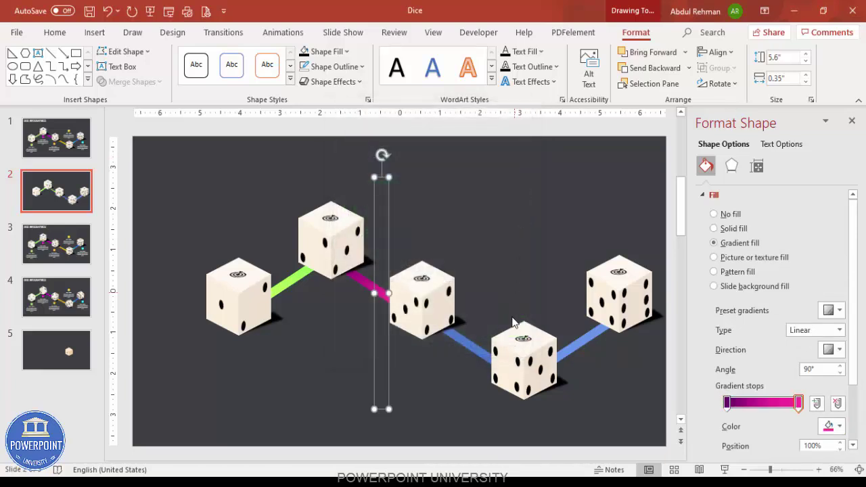
pyautogui.click(471, 347)
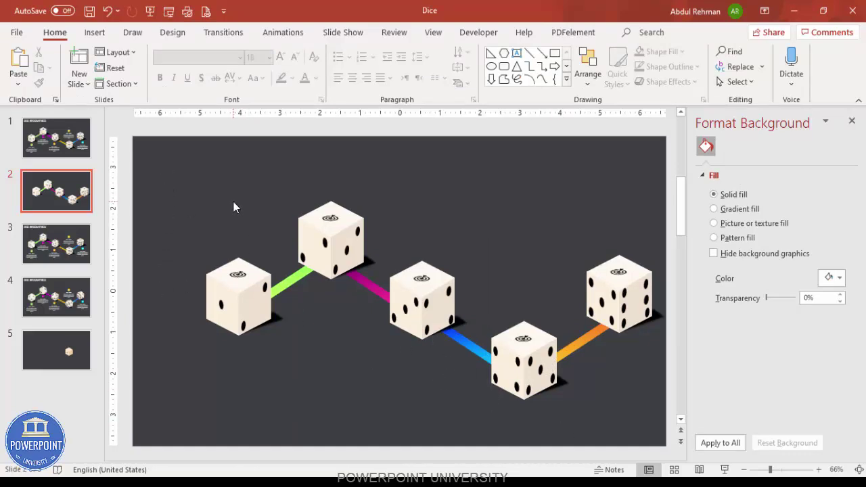
# Move the whole dice chain up and to the left
pyautogui.hotkey('ctrl', 'a')
pyautogui.moveTo(434, 289); pyautogui.dragTo(408, 284)
pyautogui.click(480, 186)
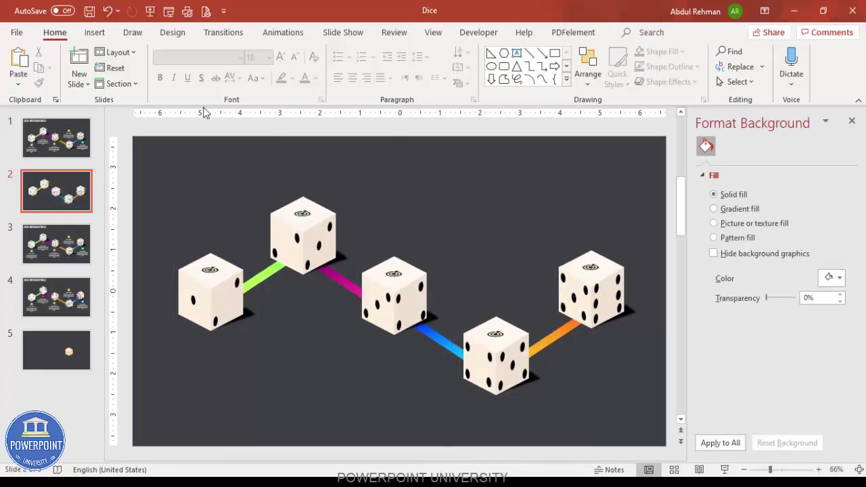
# Draw a small hexagon below the first die
pyautogui.click(100, 31)
pyautogui.click(205, 68)
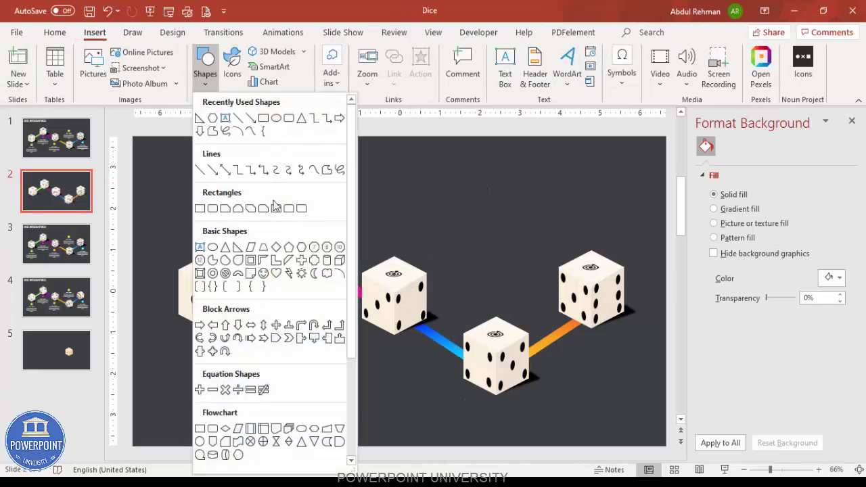
pyautogui.click(301, 249)
pyautogui.moveTo(195, 339); pyautogui.dragTo(217, 358)
pyautogui.moveTo(209, 315); pyautogui.dragTo(236, 352)
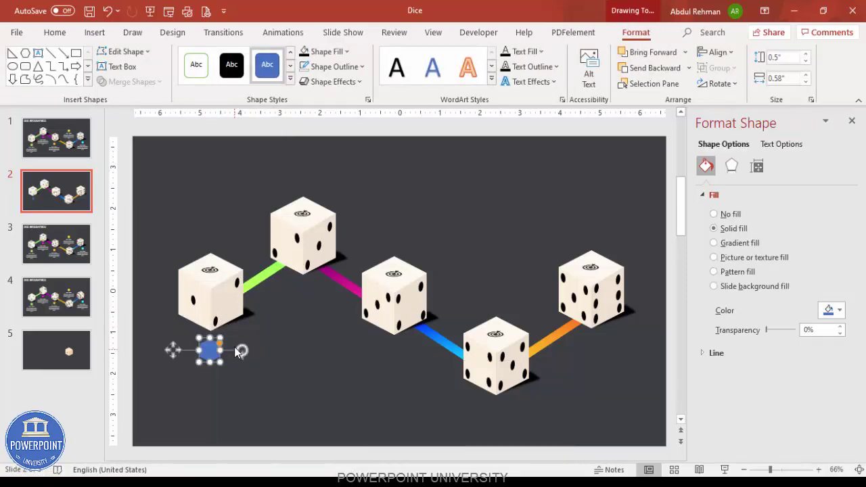
# Fill the hexagon green and remove its outline
pyautogui.click(326, 51)
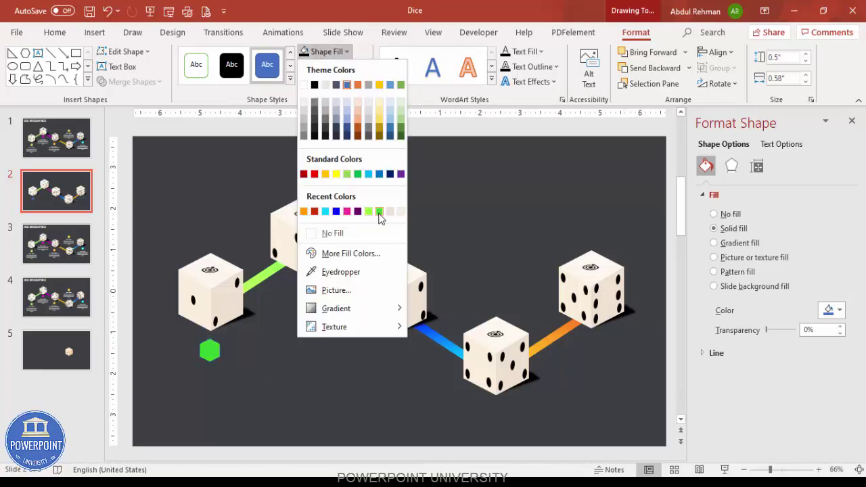
pyautogui.click(379, 211)
pyautogui.click(332, 66)
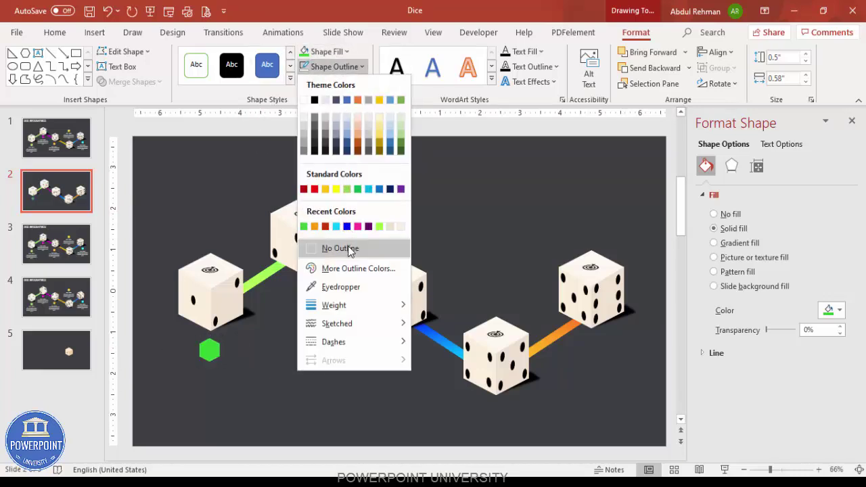
pyautogui.click(341, 248)
pyautogui.click(94, 32)
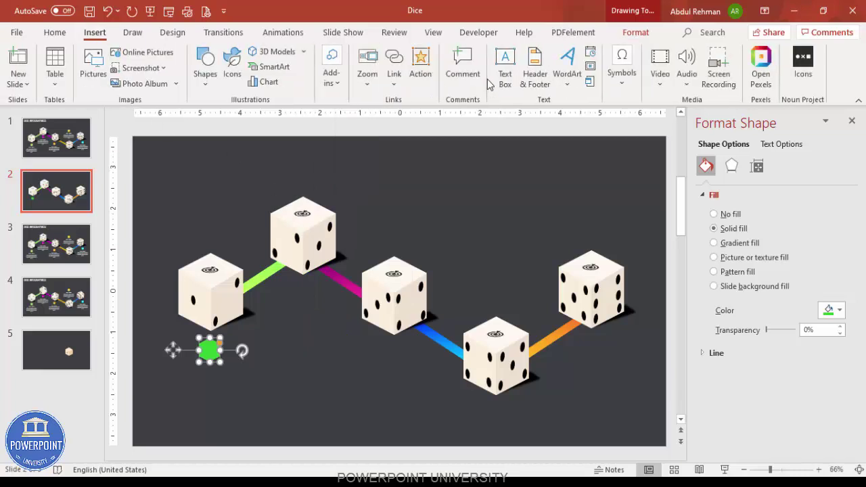
# Add a centred '01' text box and move it onto the green hexagon
pyautogui.click(505, 64)
pyautogui.moveTo(271, 380); pyautogui.dragTo(303, 400)
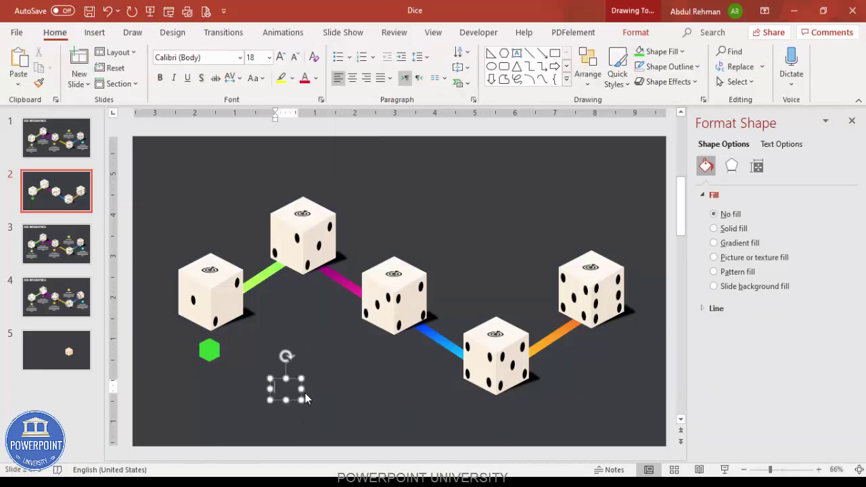
pyautogui.write('01')
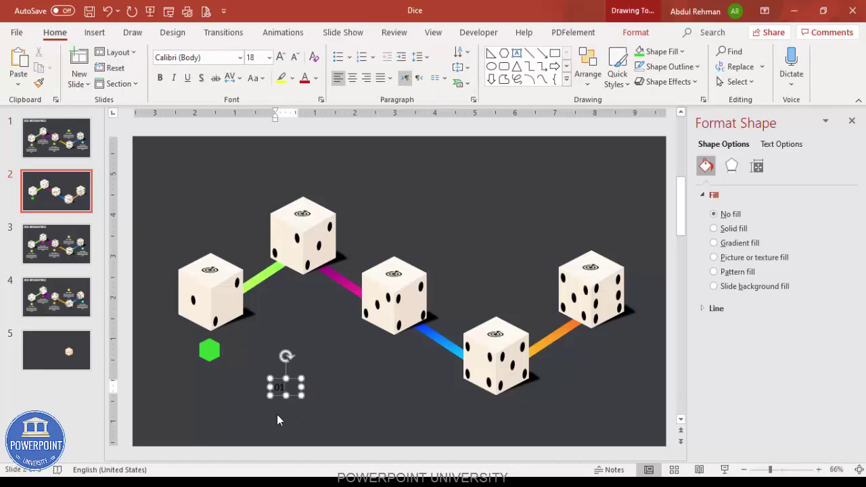
pyautogui.click(293, 379)
pyautogui.click(351, 78)
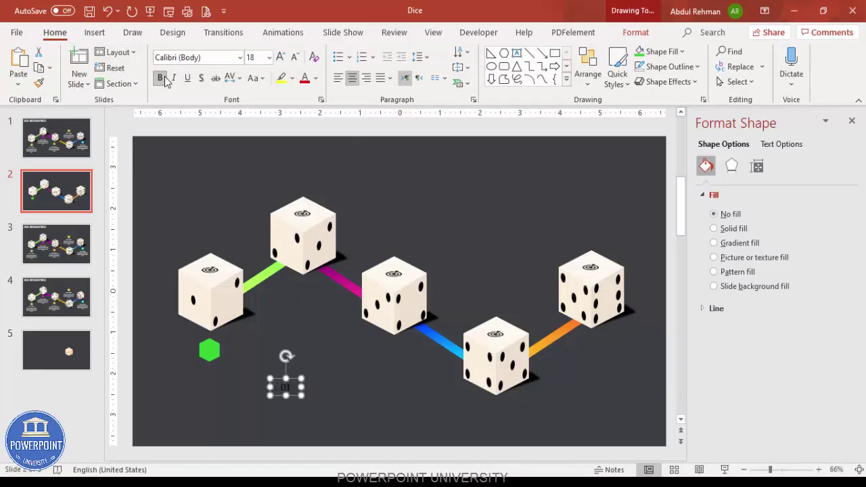
pyautogui.moveTo(295, 378); pyautogui.dragTo(219, 341)
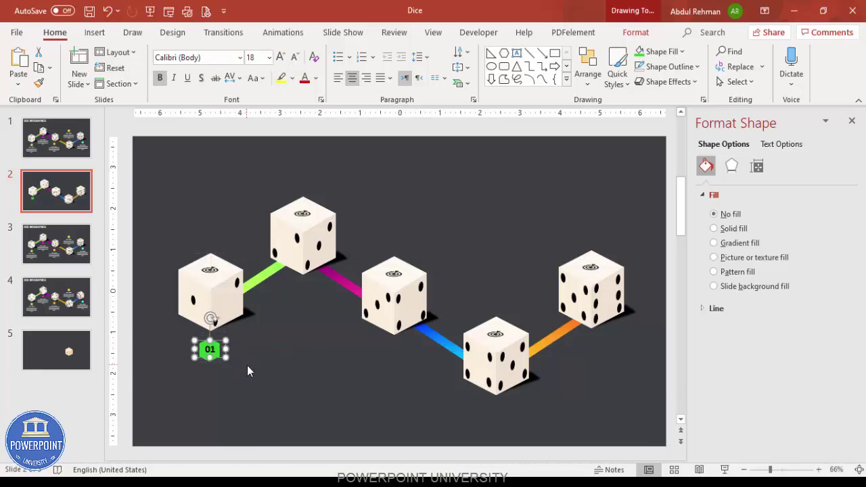
# Group the hexagon with its 01 label and place a duplicate beside the second die
pyautogui.moveTo(164, 336); pyautogui.dragTo(257, 369)
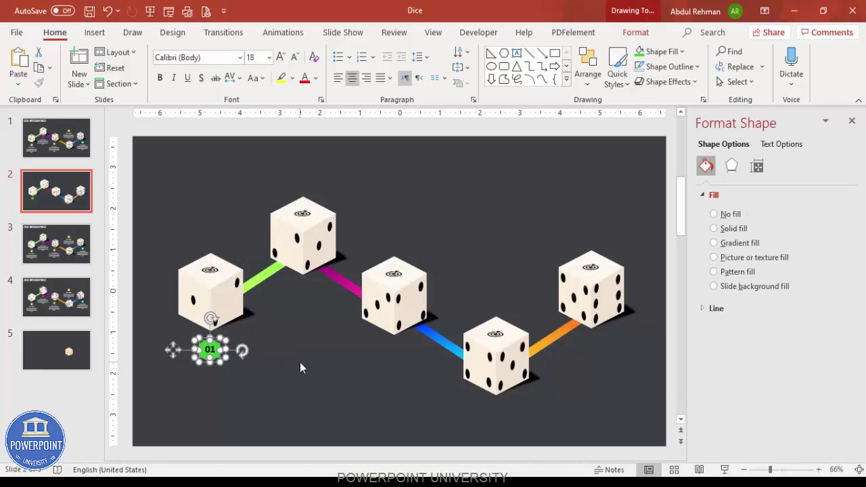
pyautogui.hotkey('ctrl', 'g')
pyautogui.hotkey('ctrl', 'd')
pyautogui.moveTo(228, 341); pyautogui.dragTo(621, 328)
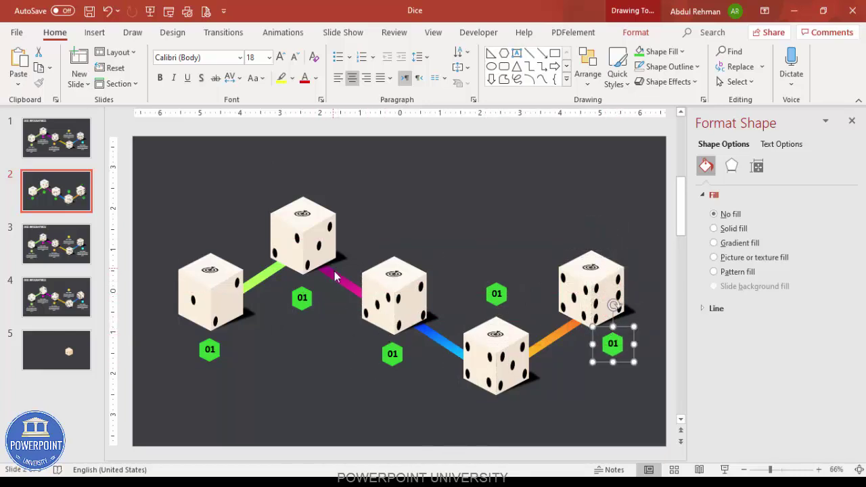
# Draw a text box below the first badge and start typing the 'Add your detail text here' caption
pyautogui.click(95, 32)
pyautogui.click(504, 68)
pyautogui.moveTo(174, 374); pyautogui.dragTo(304, 399)
pyautogui.write('Add your detail text here')
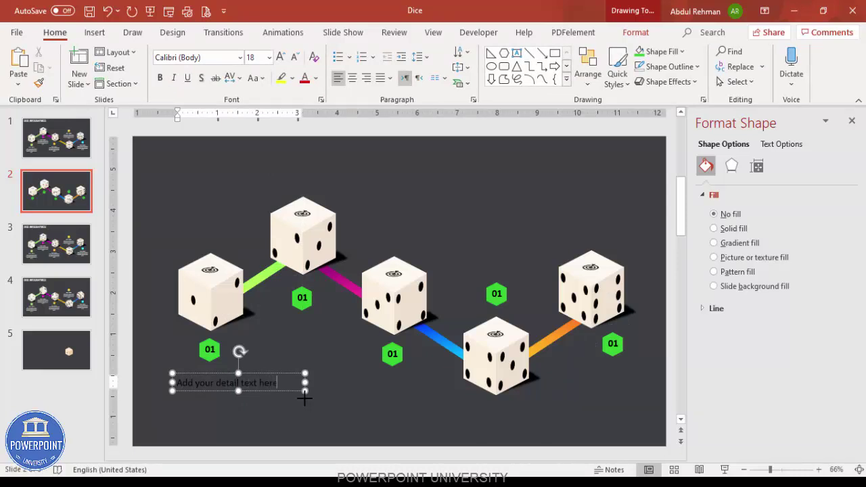
# Make the detail caption centred, smaller at 12 pt, white, and wrapped onto two lines
pyautogui.click(283, 382)
pyautogui.click(352, 78)
pyautogui.click(294, 57)
pyautogui.click(294, 57)
pyautogui.click(294, 57)
pyautogui.click(316, 79)
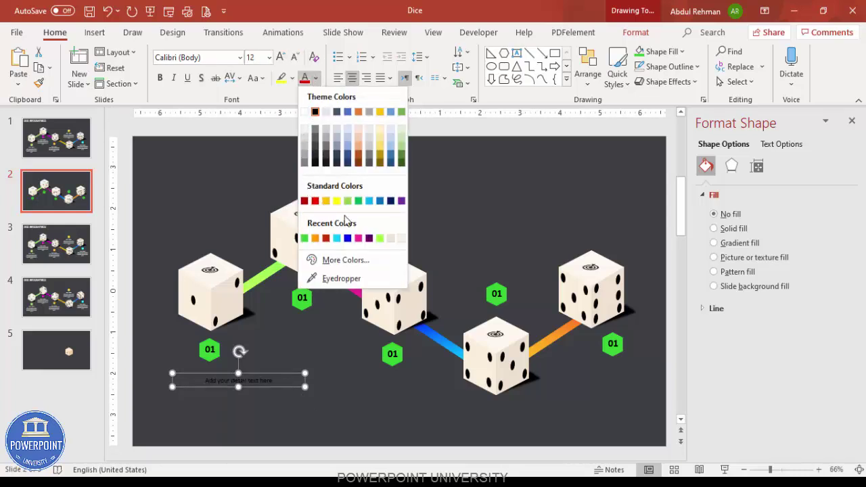
pyautogui.click(391, 238)
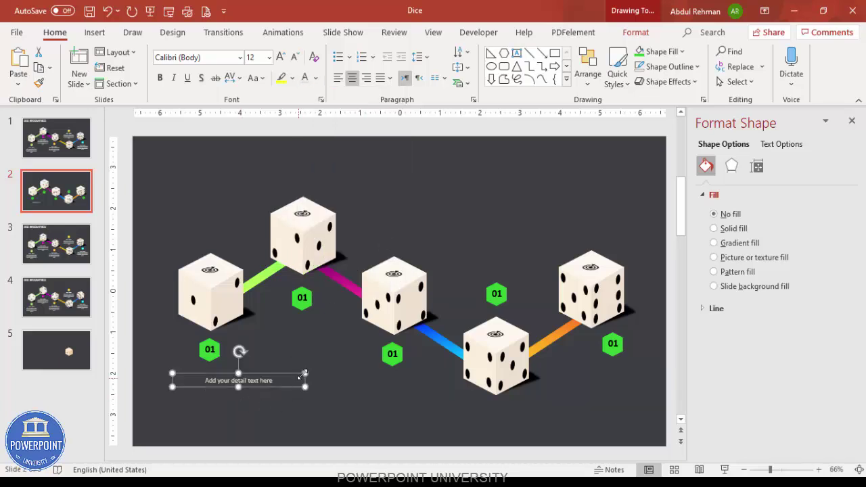
pyautogui.moveTo(302, 385); pyautogui.dragTo(323, 312)
# Place the caption under the first badge and position copies beside the other badges
pyautogui.click(232, 360)
pyautogui.press('Tab')
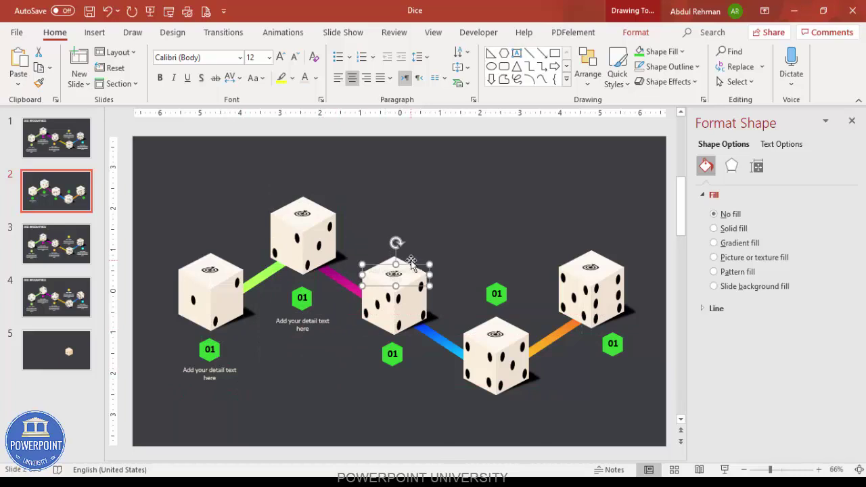
pyautogui.moveTo(410, 265); pyautogui.dragTo(409, 369)
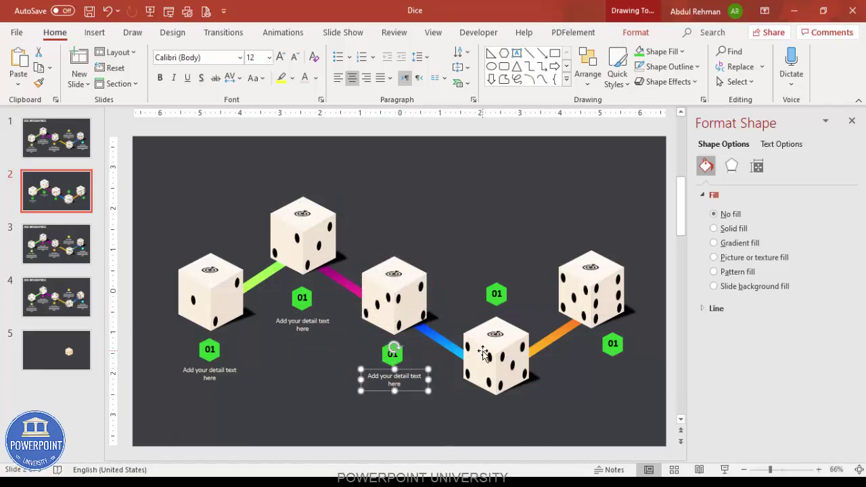
pyautogui.hotkey('ctrl', 'd')
pyautogui.moveTo(504, 425); pyautogui.dragTo(637, 359)
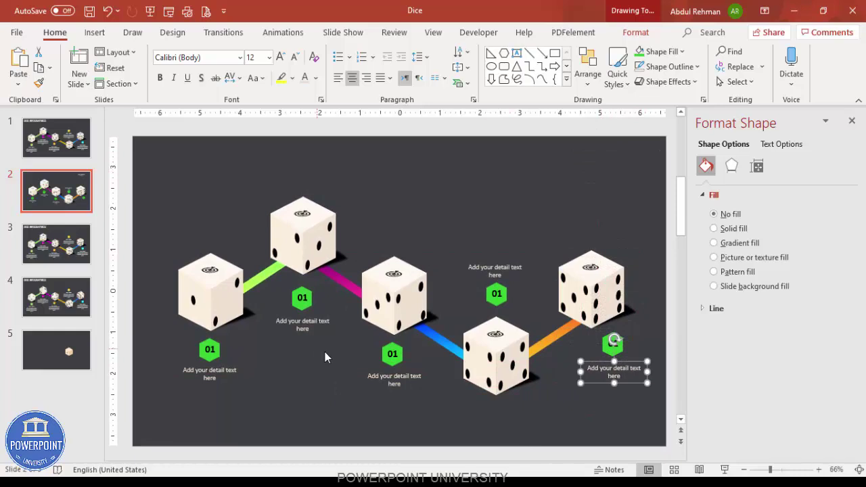
# Retype the copied badge numbers as 02, 03, 04 and 05, then close the Format pane
pyautogui.click(303, 296)
pyautogui.write('2')
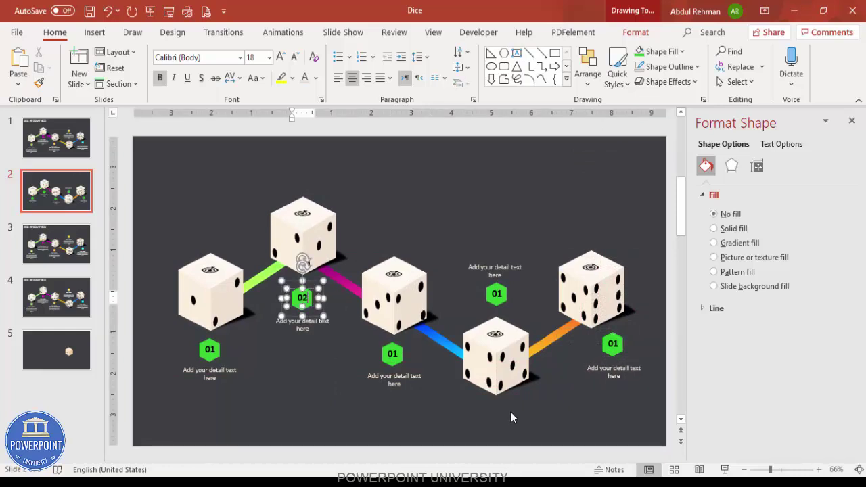
pyautogui.click(394, 353)
pyautogui.write('03')
pyautogui.click(497, 292)
pyautogui.write('04')
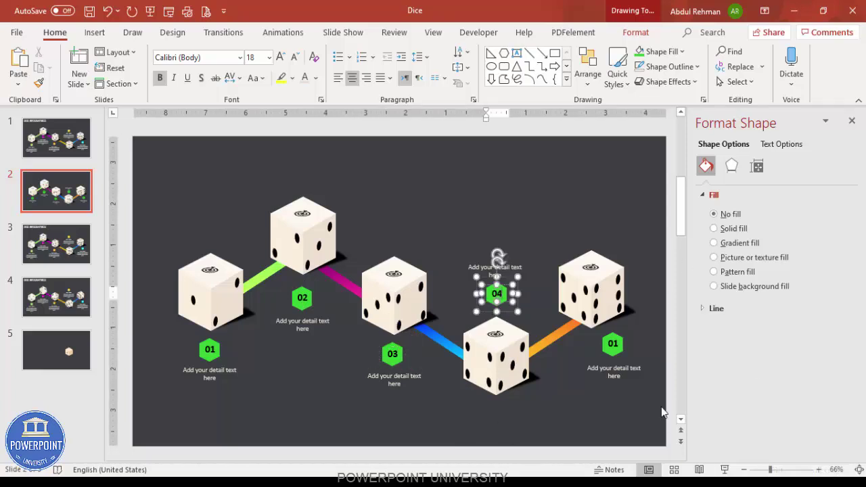
pyautogui.click(614, 344)
pyautogui.write('05')
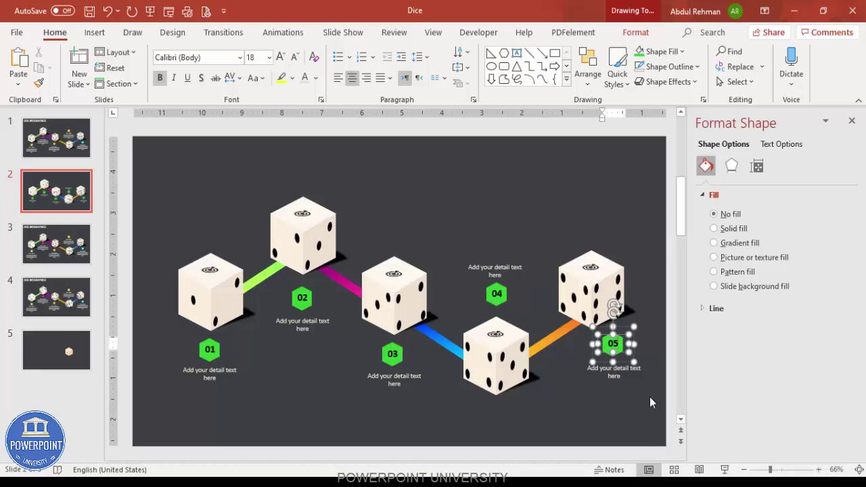
pyautogui.click(540, 248)
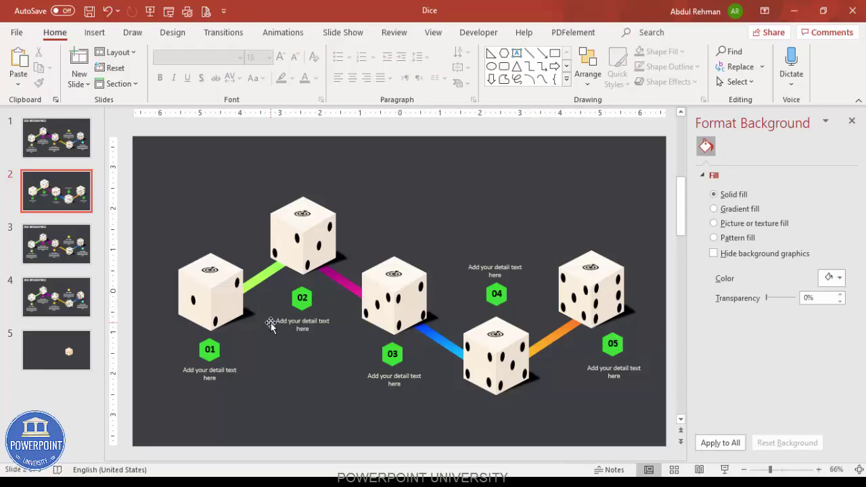
pyautogui.click(248, 309)
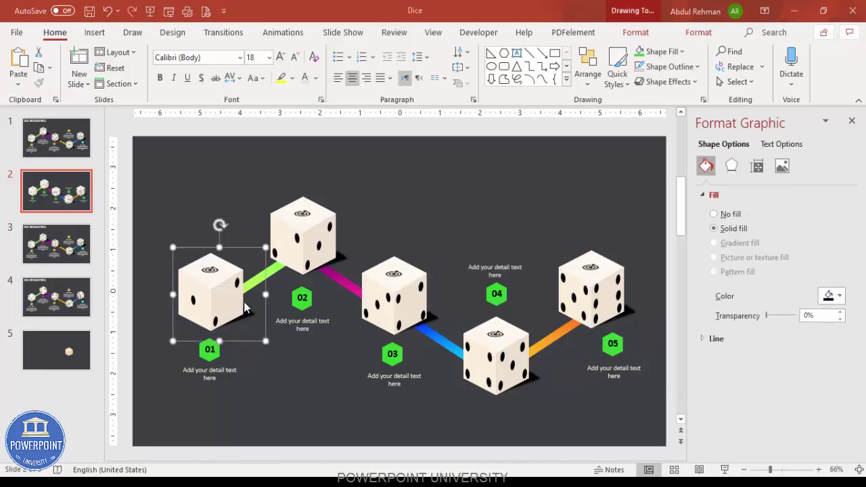
pyautogui.click(850, 118)
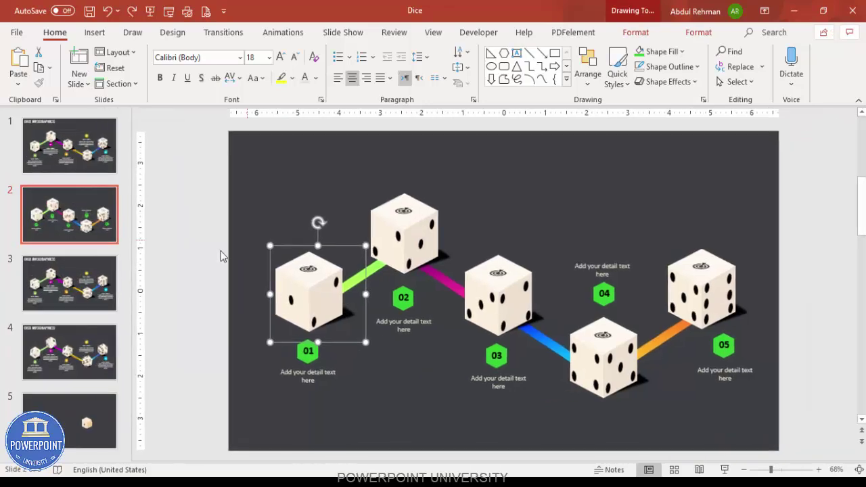